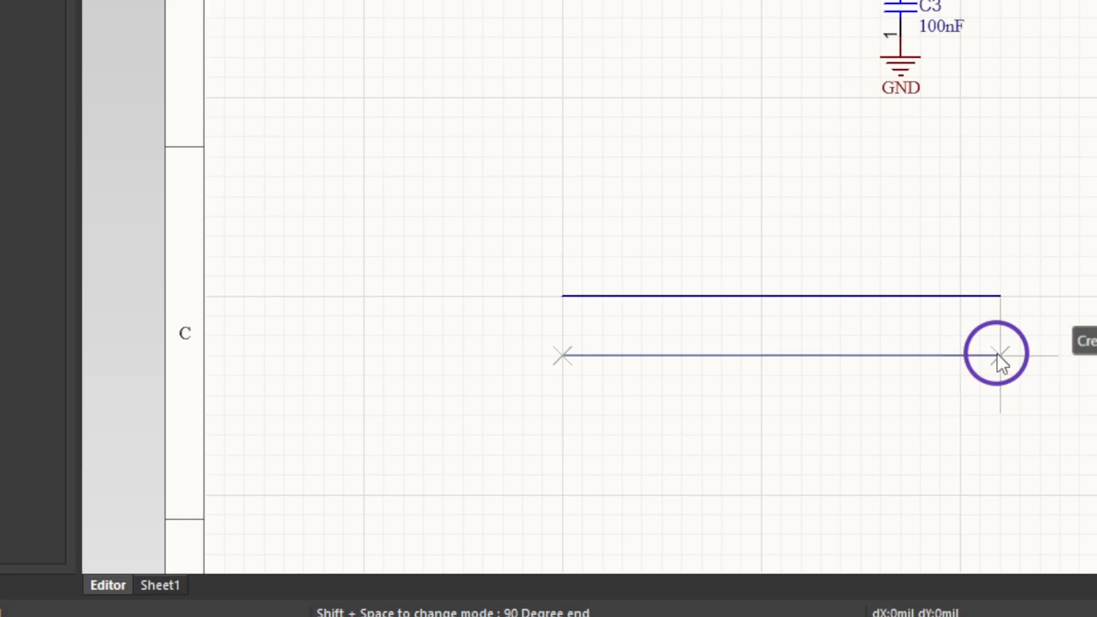
Finish the lower of the two parallel horizontal wires in the empty area below the circuit and leave wire placement.
right_click(996, 354)
right_click(996, 354)
left_click(923, 331)
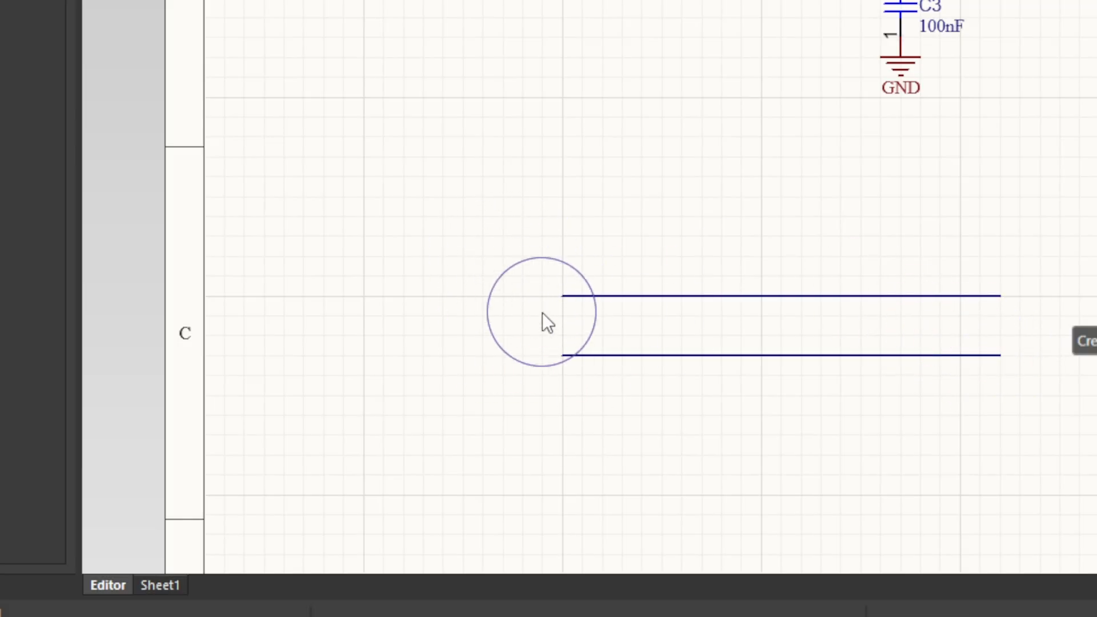
Place a Differential Pair directive on each of the two parallel wires below the circuit.
scroll(540, 313, "up", 1, "ctrl")
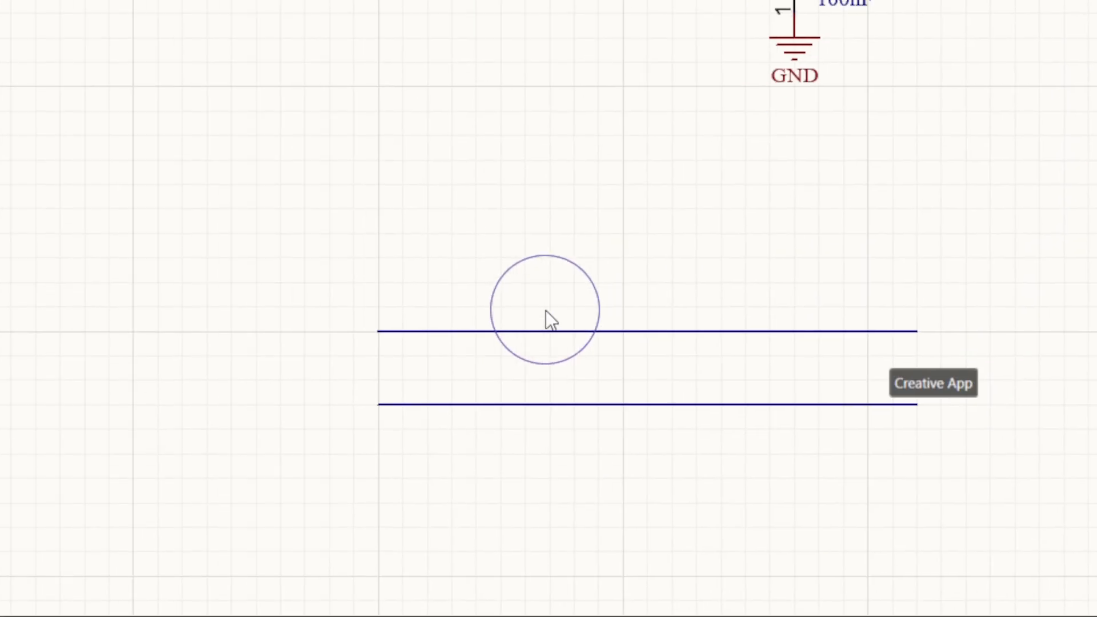
left_click(526, 331)
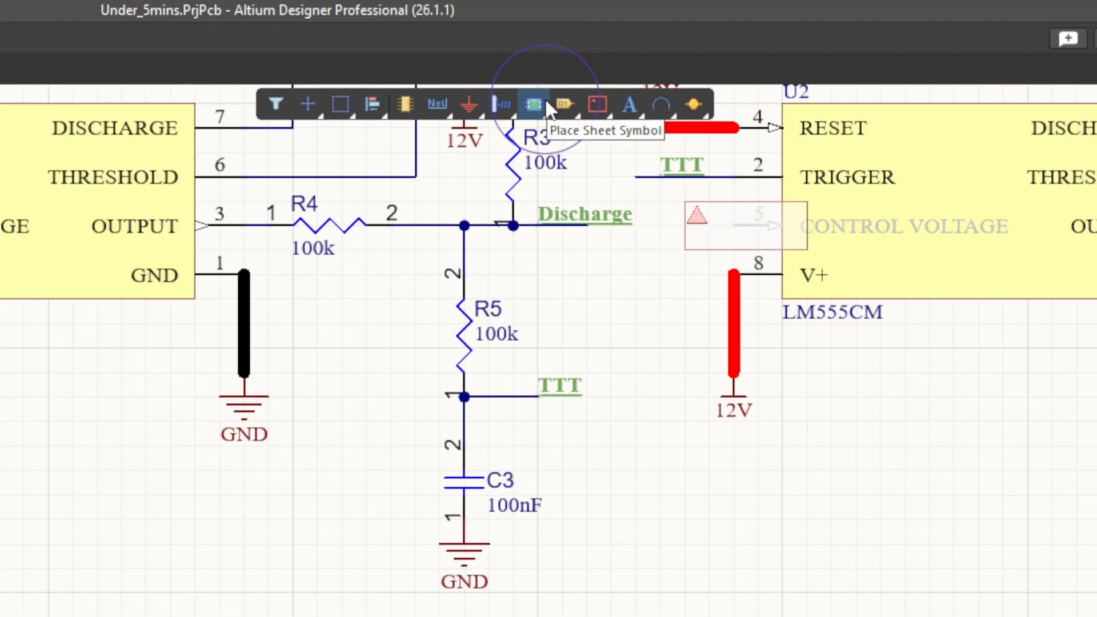
right_click(598, 101)
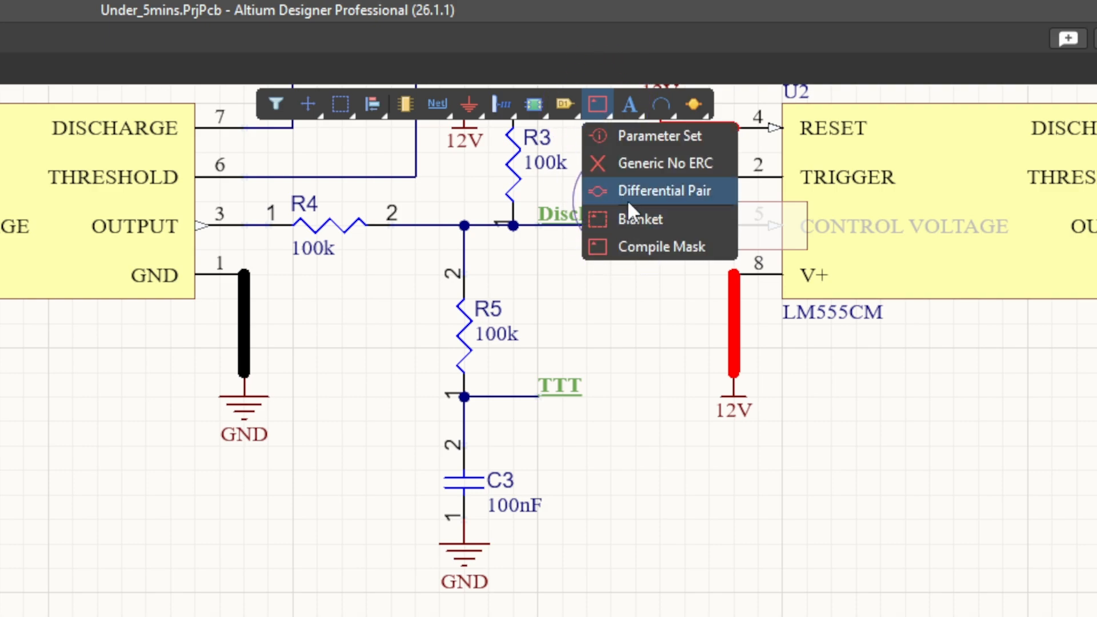
left_click(670, 191)
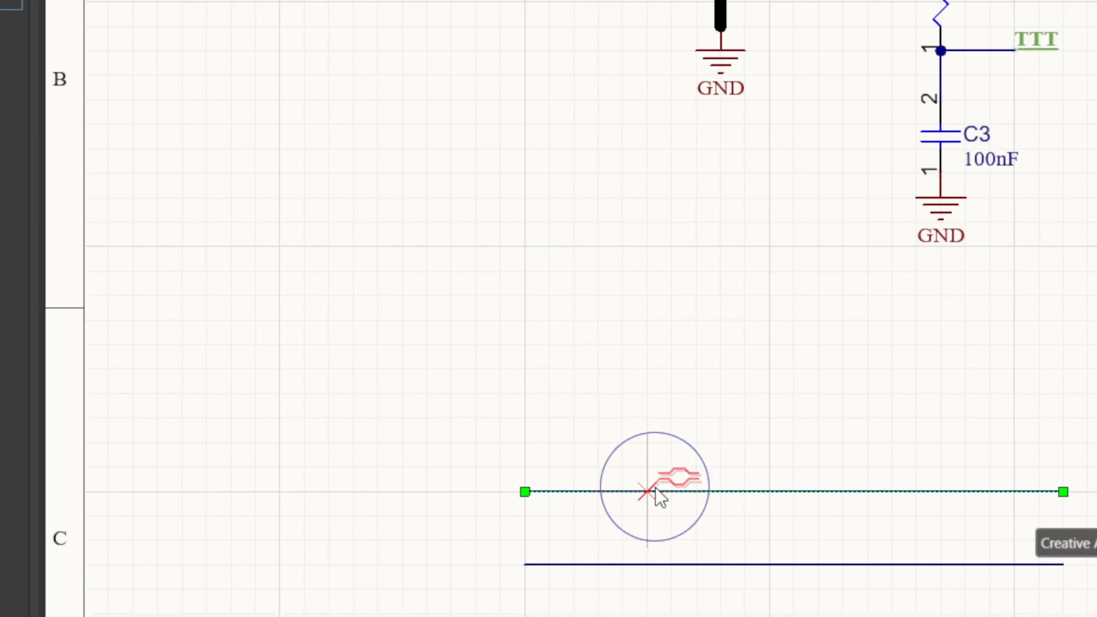
left_click(659, 485)
left_click(646, 563)
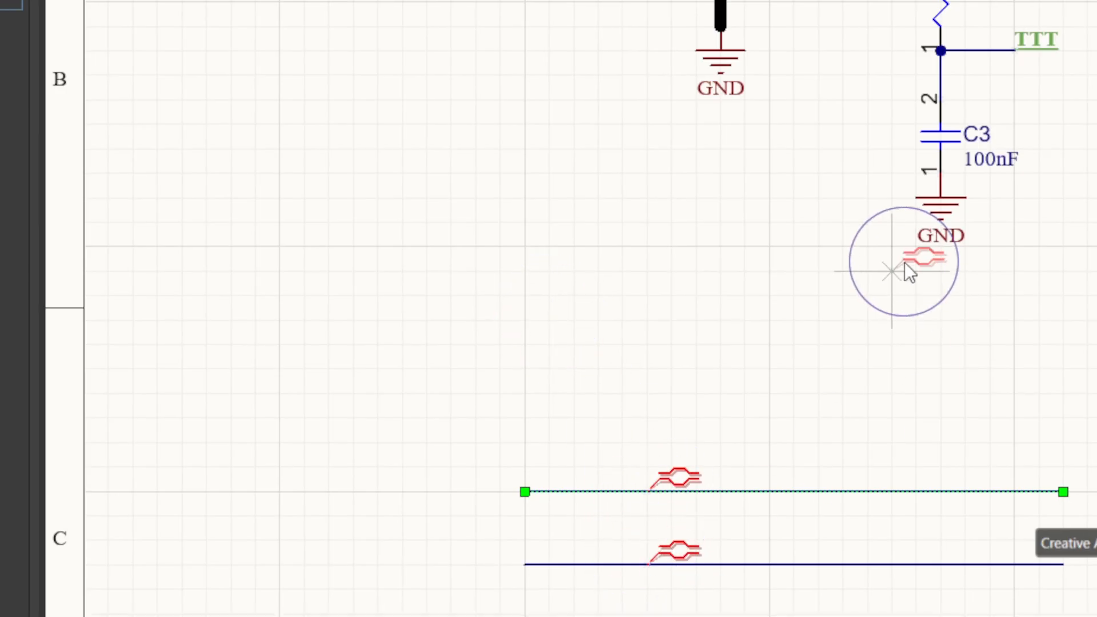
right_click(854, 257)
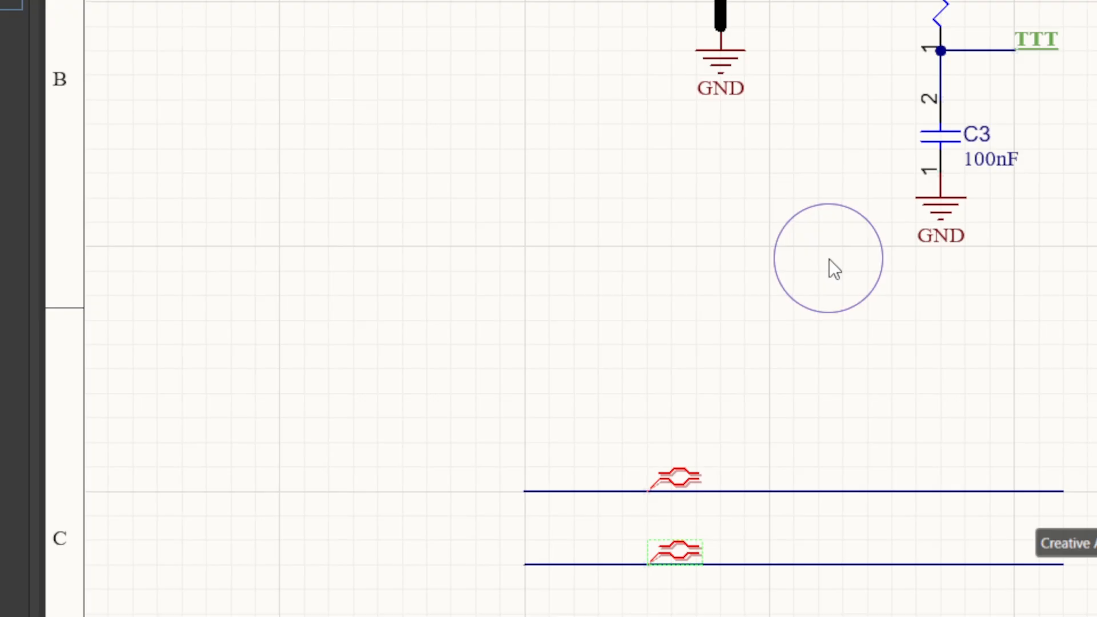
Place a net label Trig3_N on the lower parallel wire.
right_click_drag(894, 174, 876, 323)
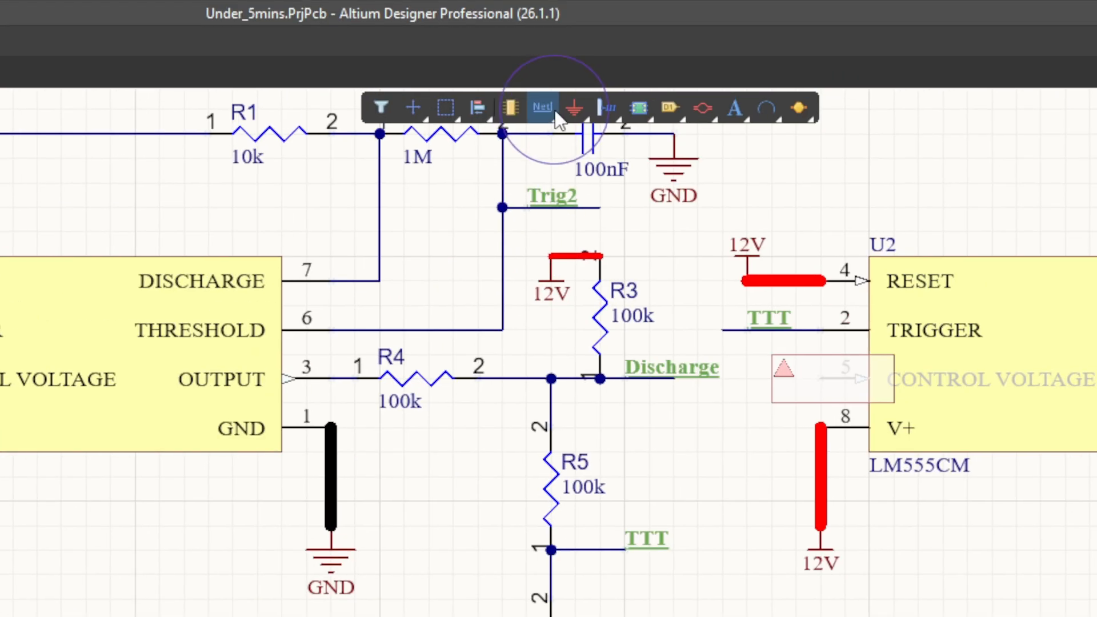
left_click(566, 104)
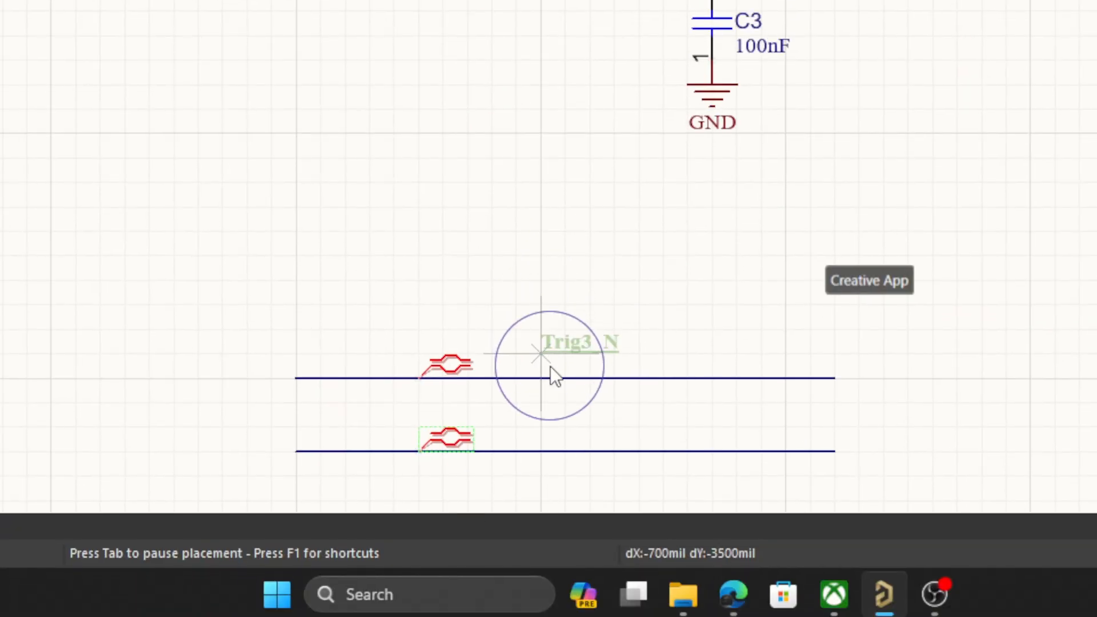
left_click(557, 443)
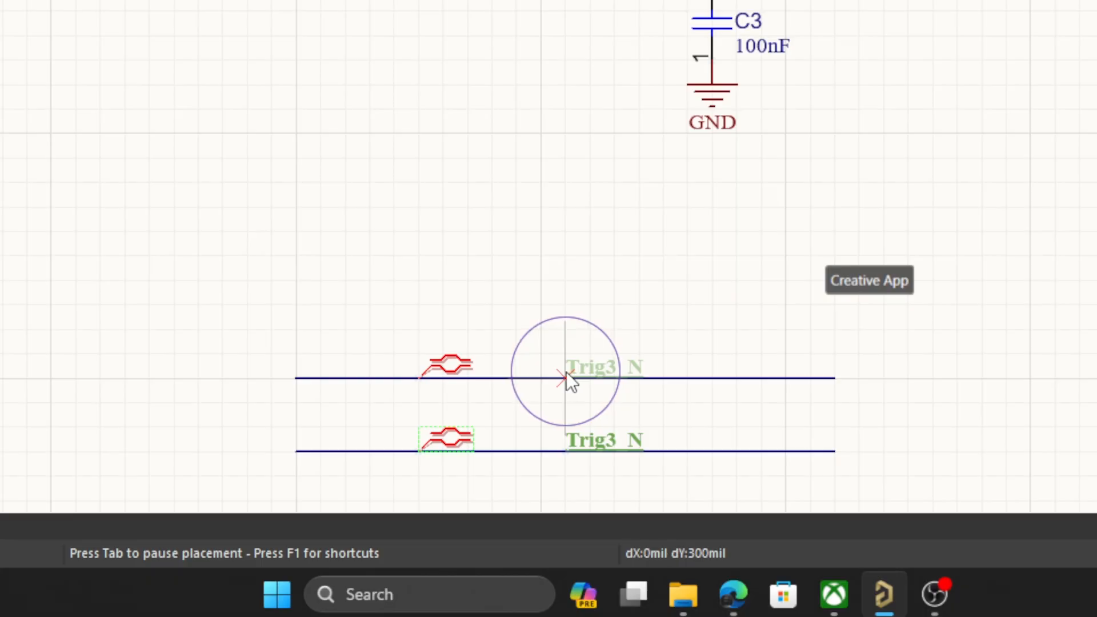
Change the next net label's name to Trig3_P and place it on the upper parallel wire.
key("Caps_Lock")
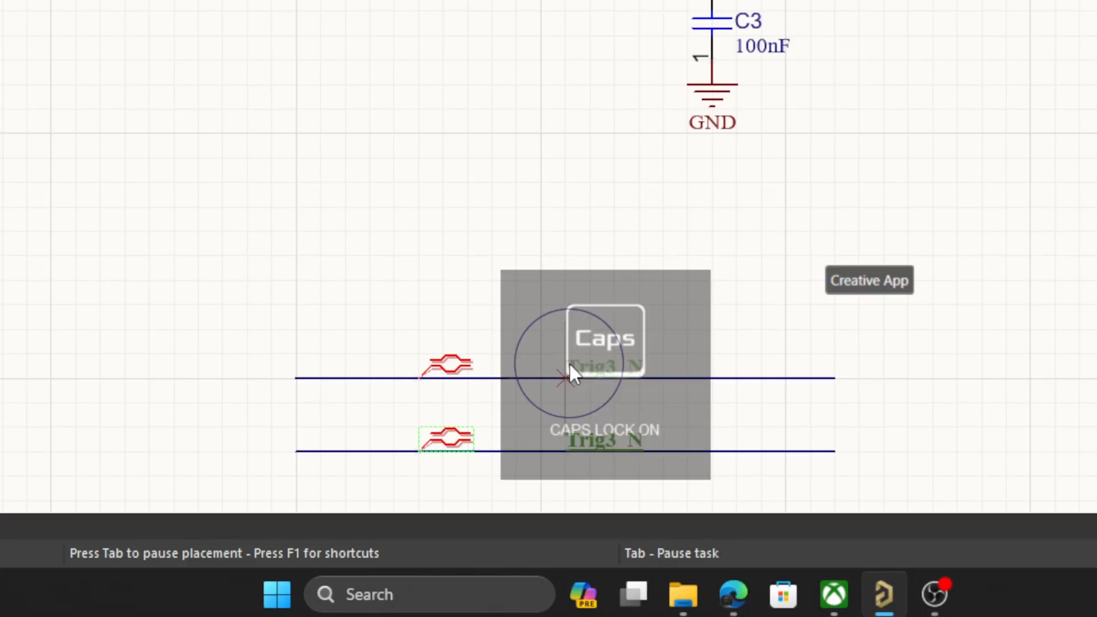
key("Tab")
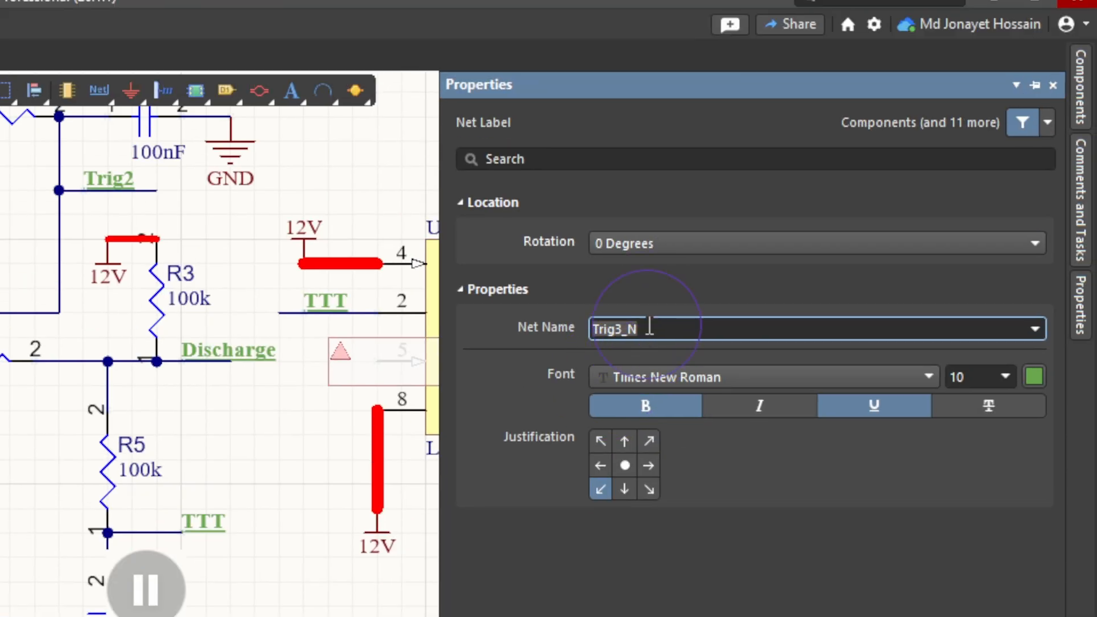
key("BackSpace")
type("P")
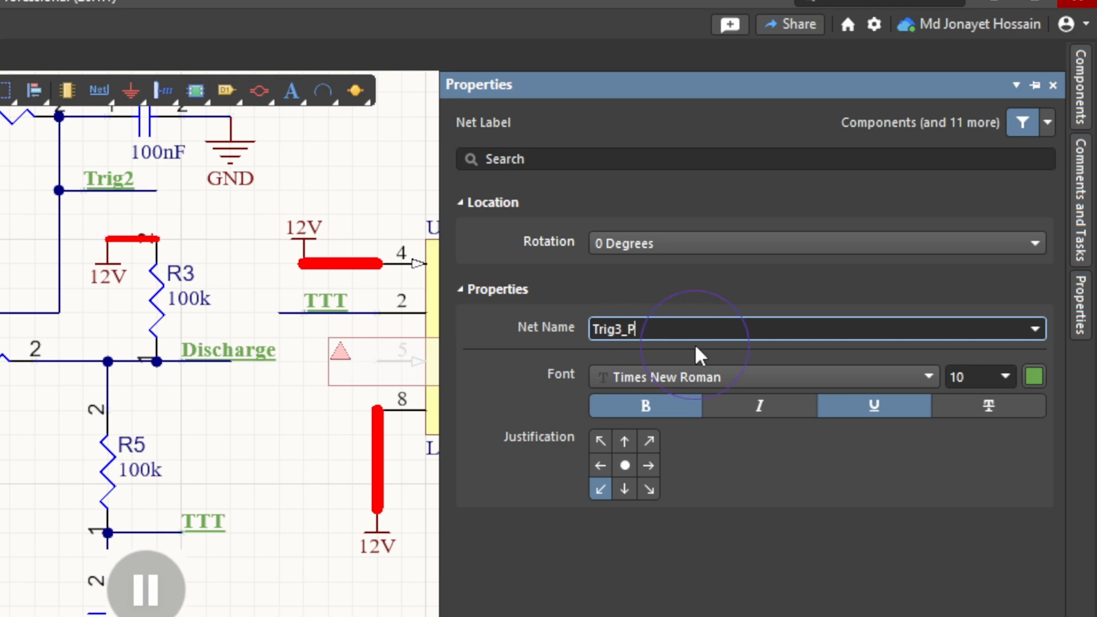
key("Return")
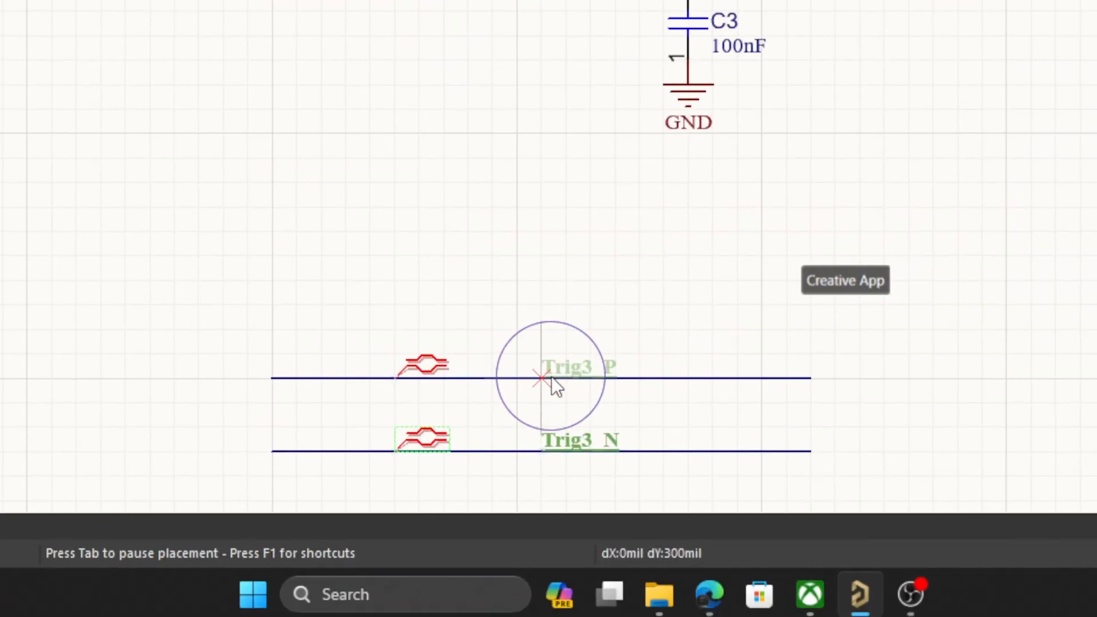
left_click(527, 392)
key("Escape")
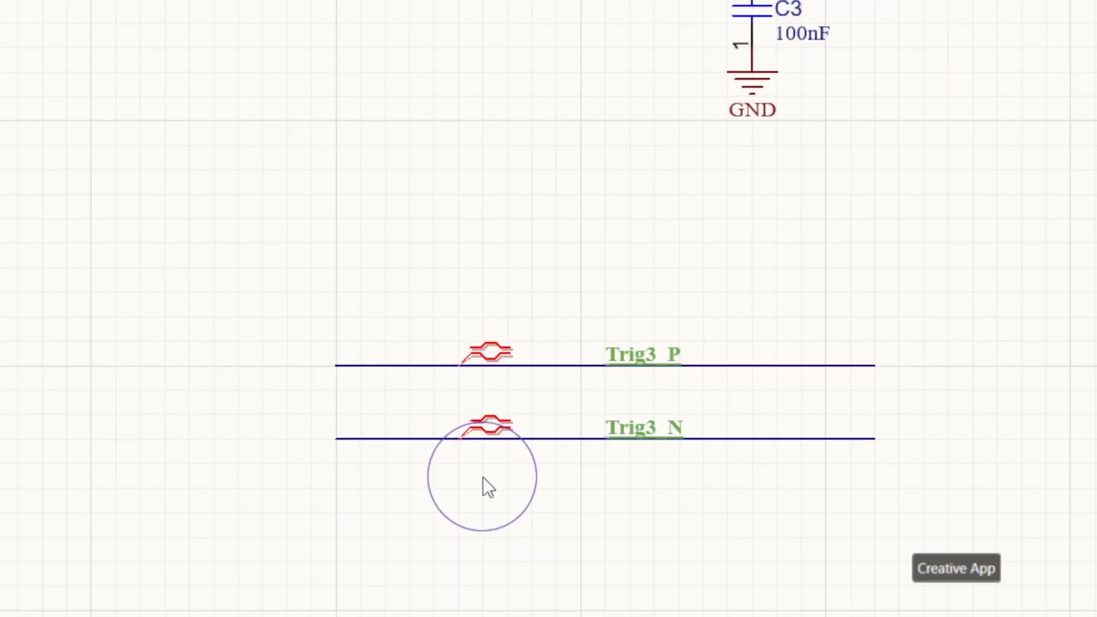
Delete the two parallel wires together with their Trig3 net labels and differential pair directives.
middle_click_drag(559, 312, 523, 259)
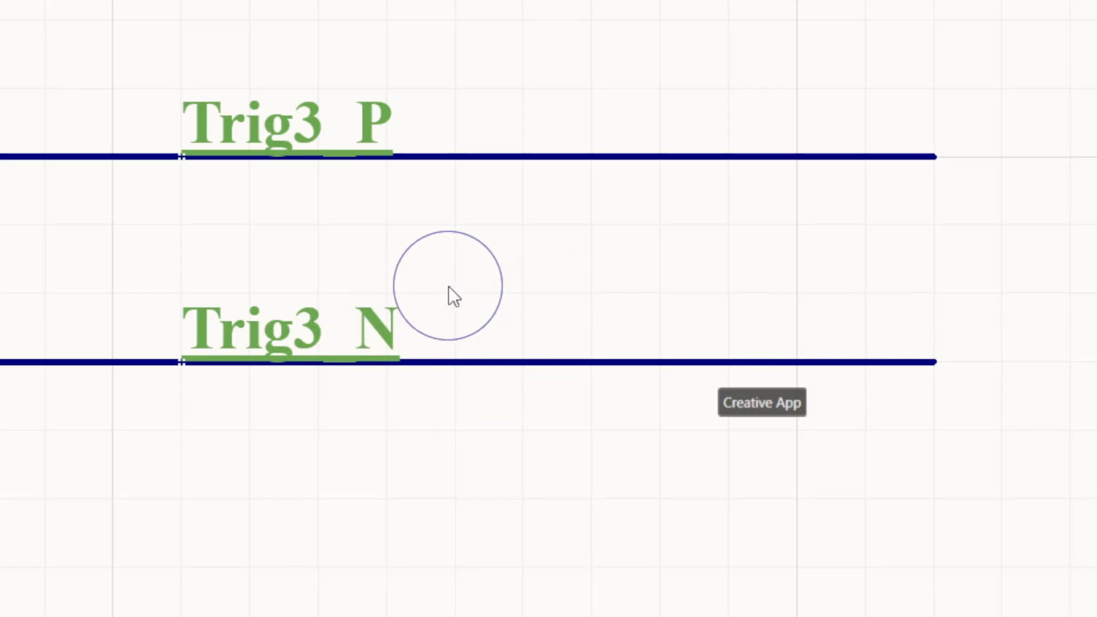
middle_click_drag(409, 258, 414, 275)
left_click(298, 44)
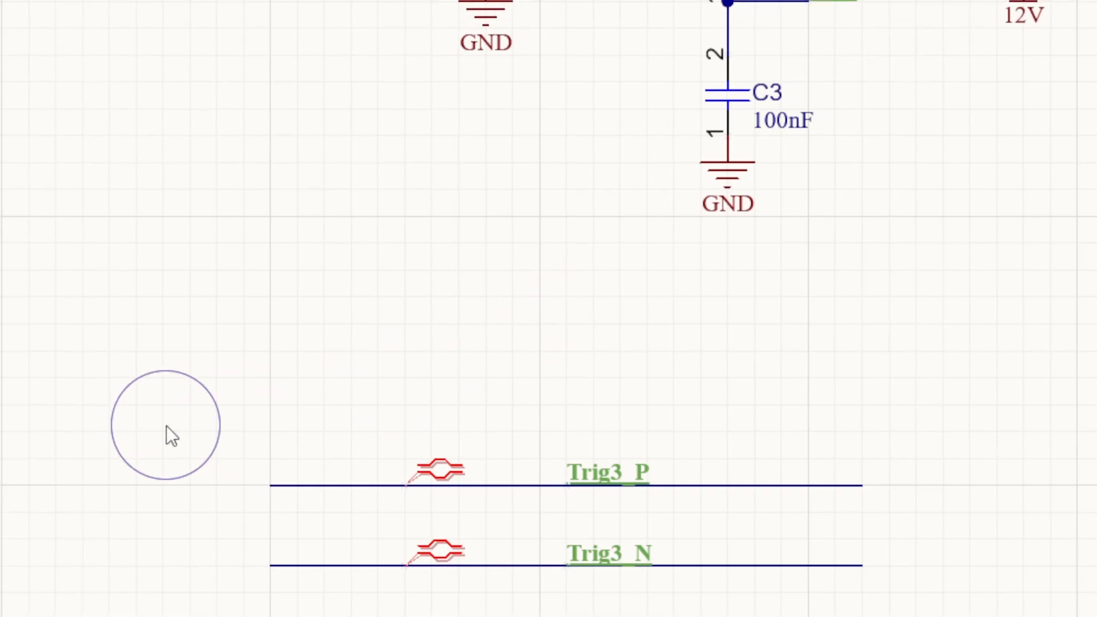
left_click_drag(15, 77, 642, 397)
left_click_drag(572, 329, 573, 331)
key("Delete")
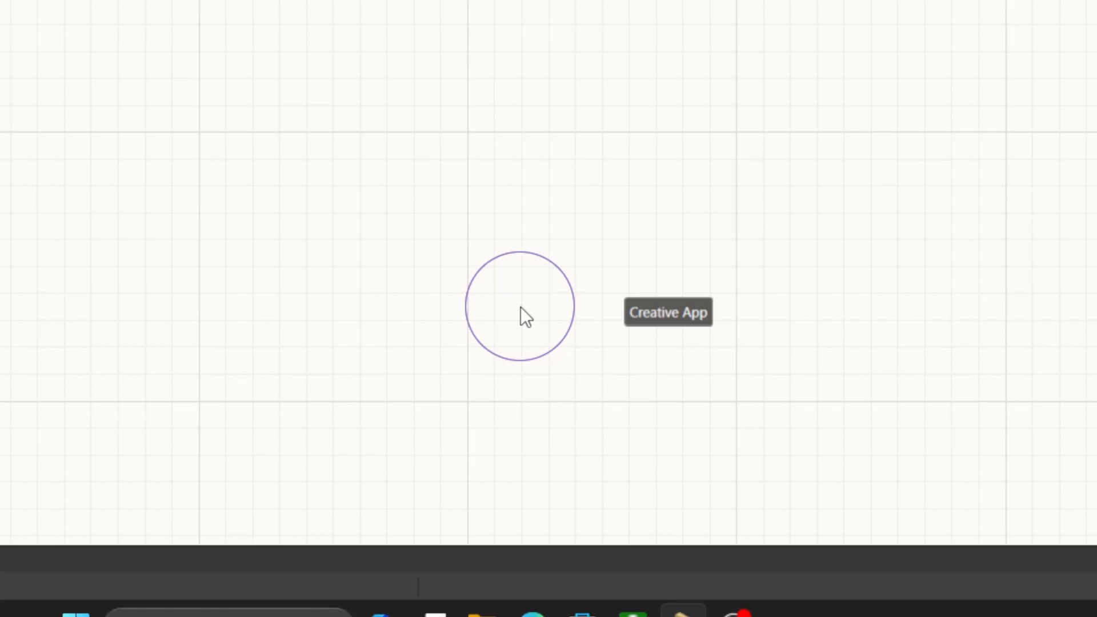
right_click_drag(421, 132, 363, 433)
middle_click_drag(338, 47, 342, 53)
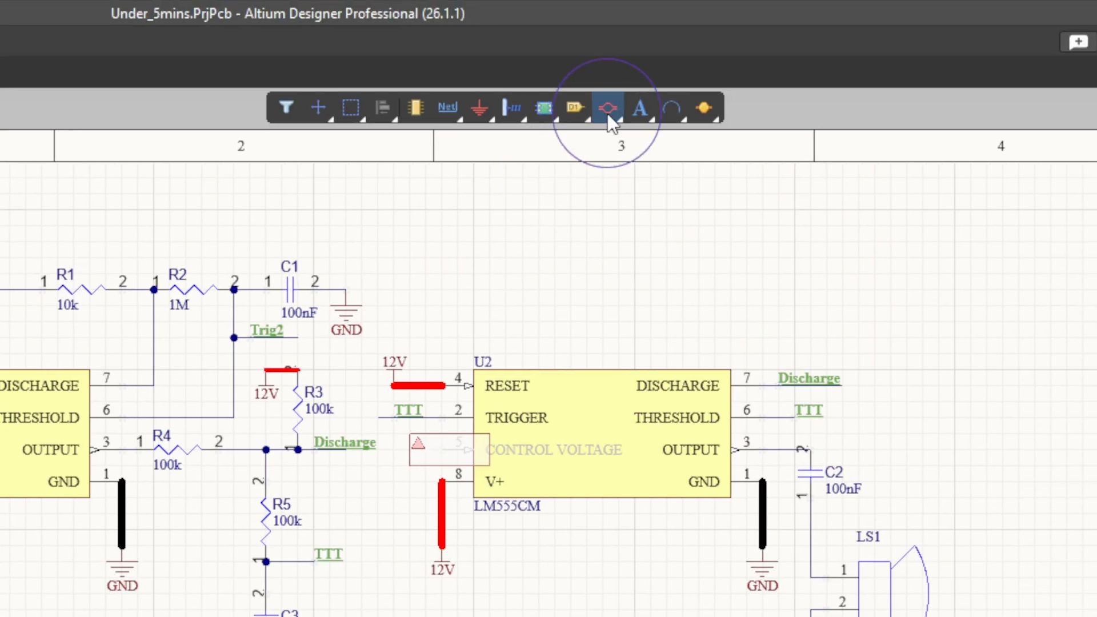
left_click(606, 111)
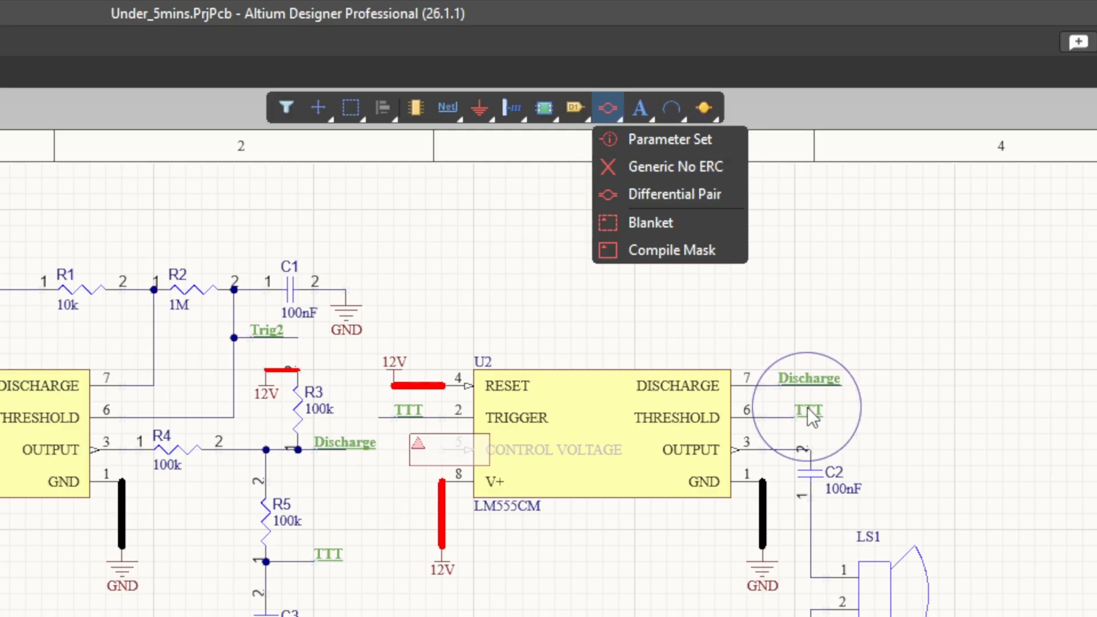
left_click(649, 147)
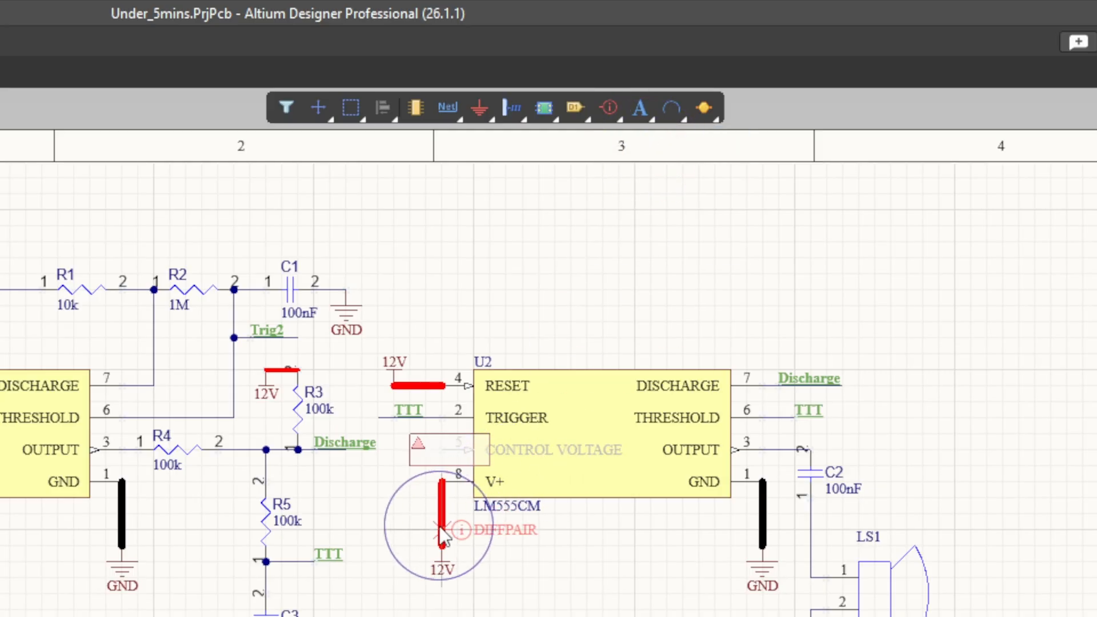
key("Tab")
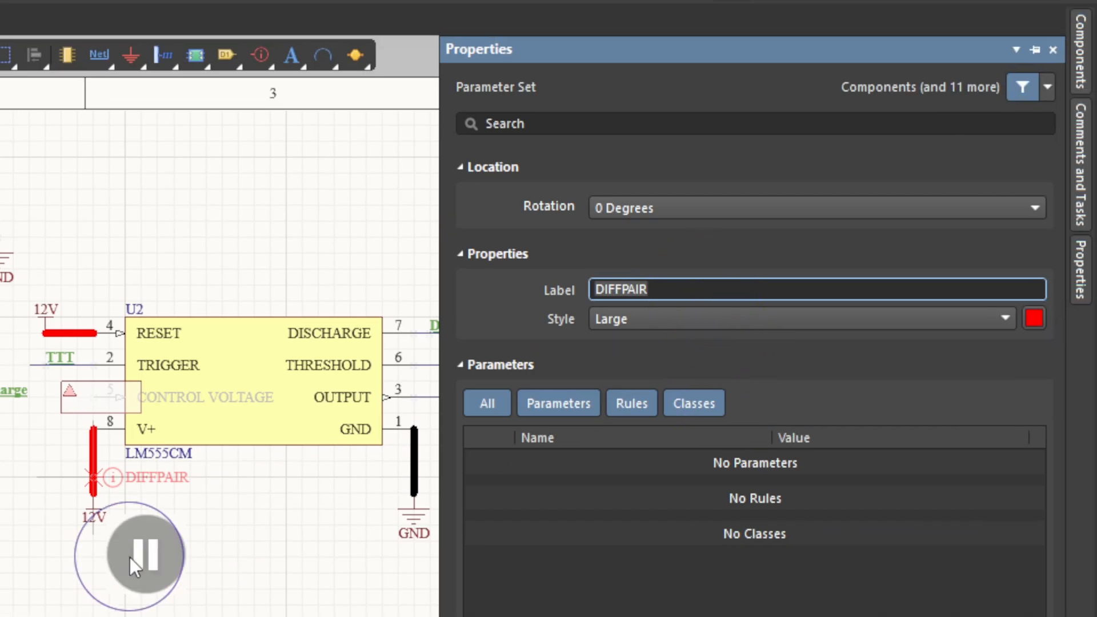
left_click(674, 276)
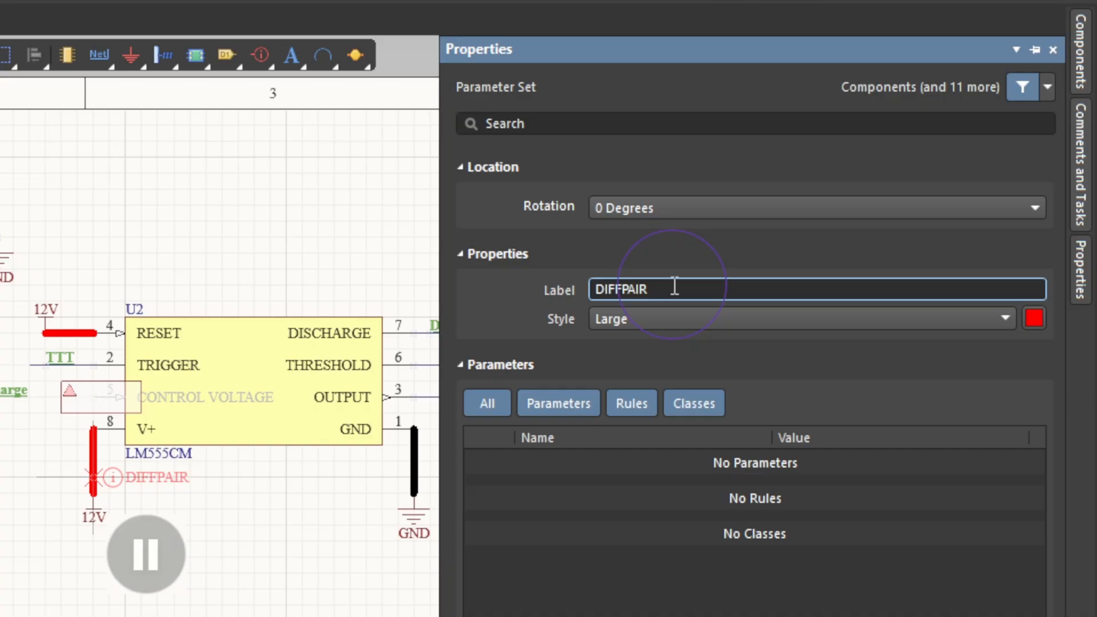
left_click(157, 547)
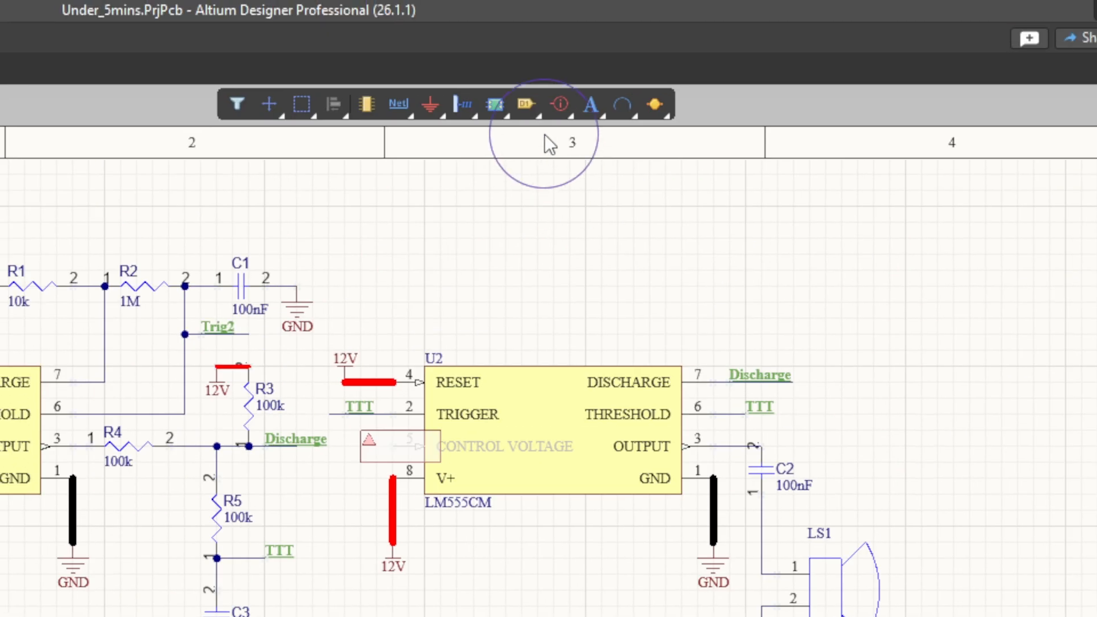
Begin placing a Parameter Set directive and set its label to VG.
left_click(560, 104)
left_click(608, 136)
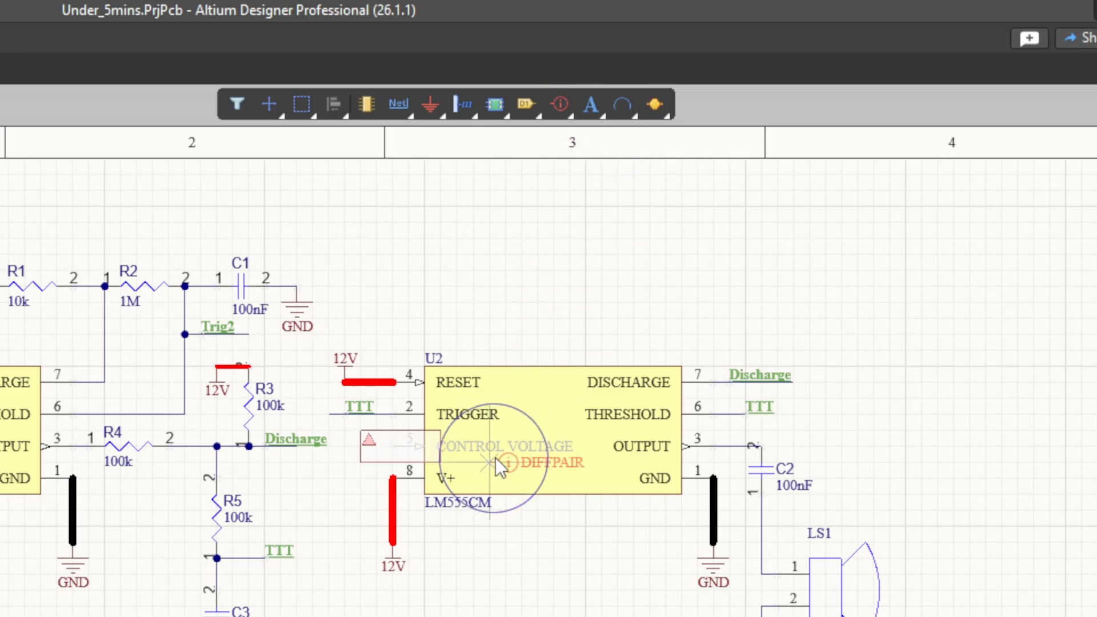
key("Tab")
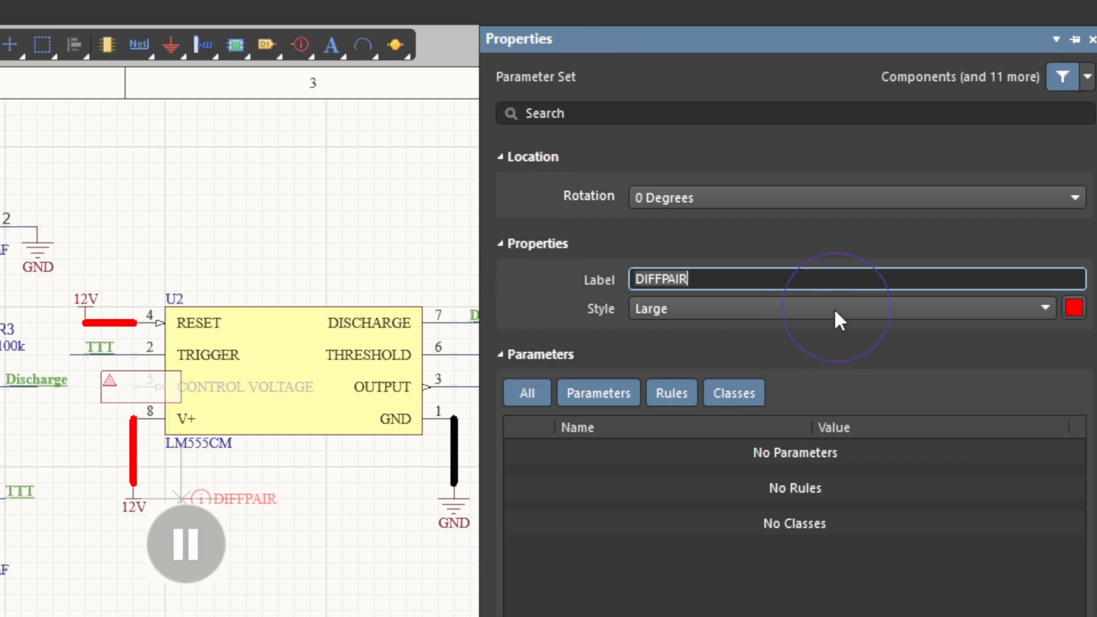
key("BackSpace")
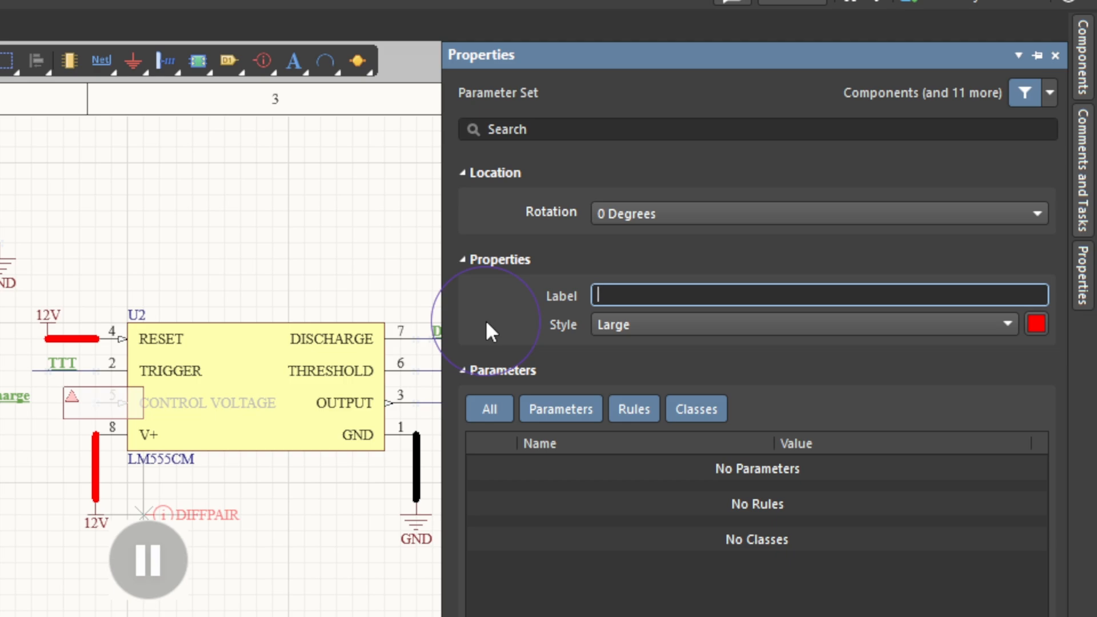
type("vg")
key("BackSpace")
key("BackSpace")
type("VG")
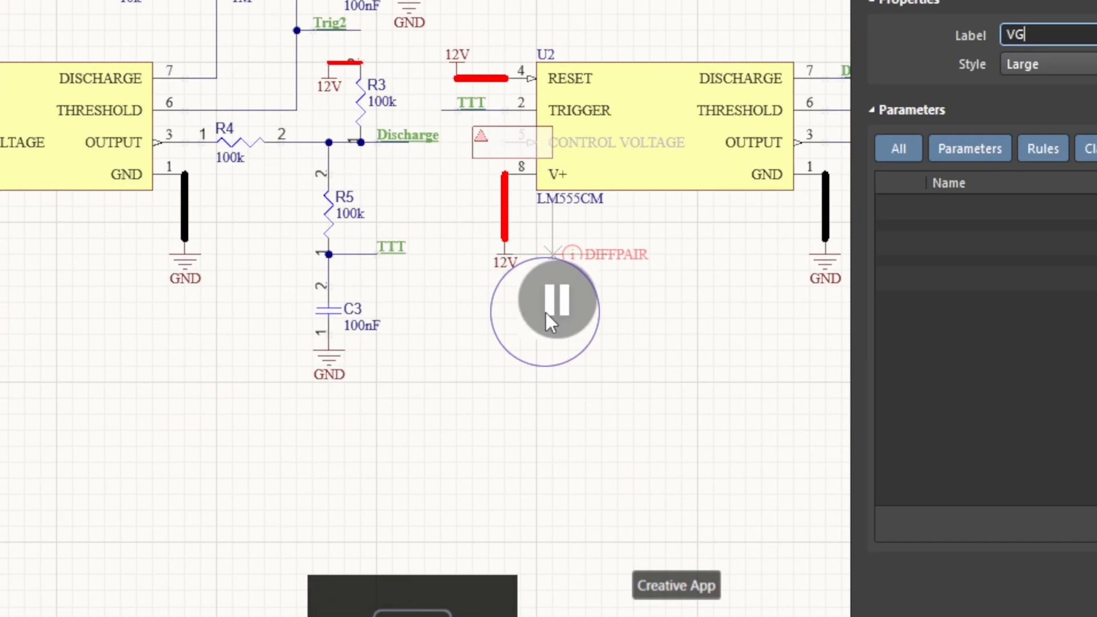
left_click(546, 313)
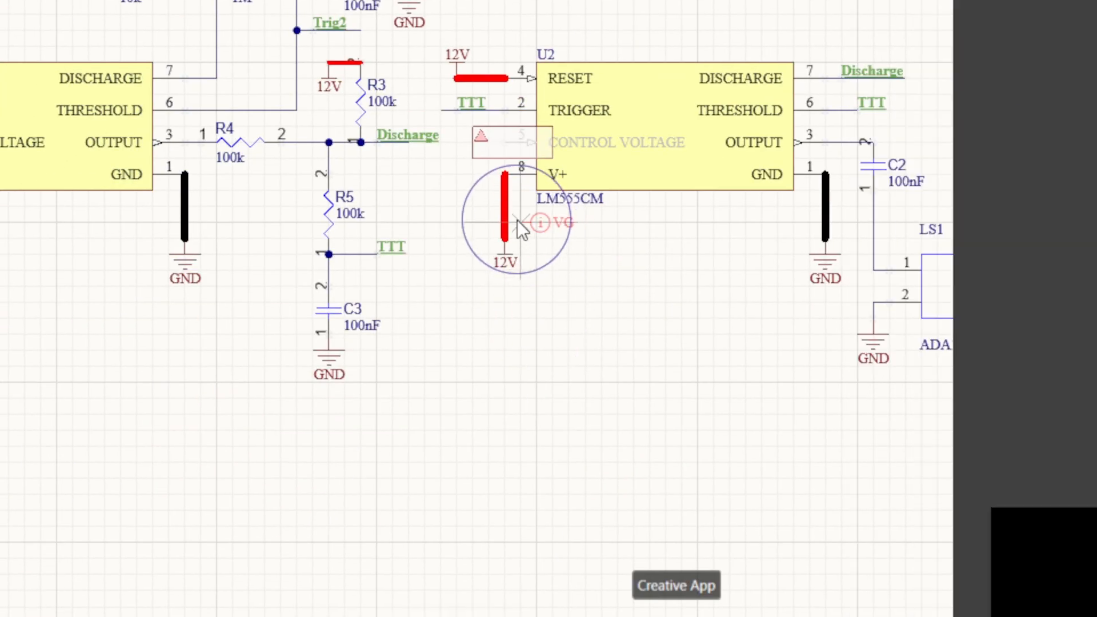
Place VG parameter sets on the 12V wires at pin 8 and the GND wires at pin 1 of both U2 and U1.
scroll(516, 220, "up", 1)
middle_click_drag(510, 240, 510, 237)
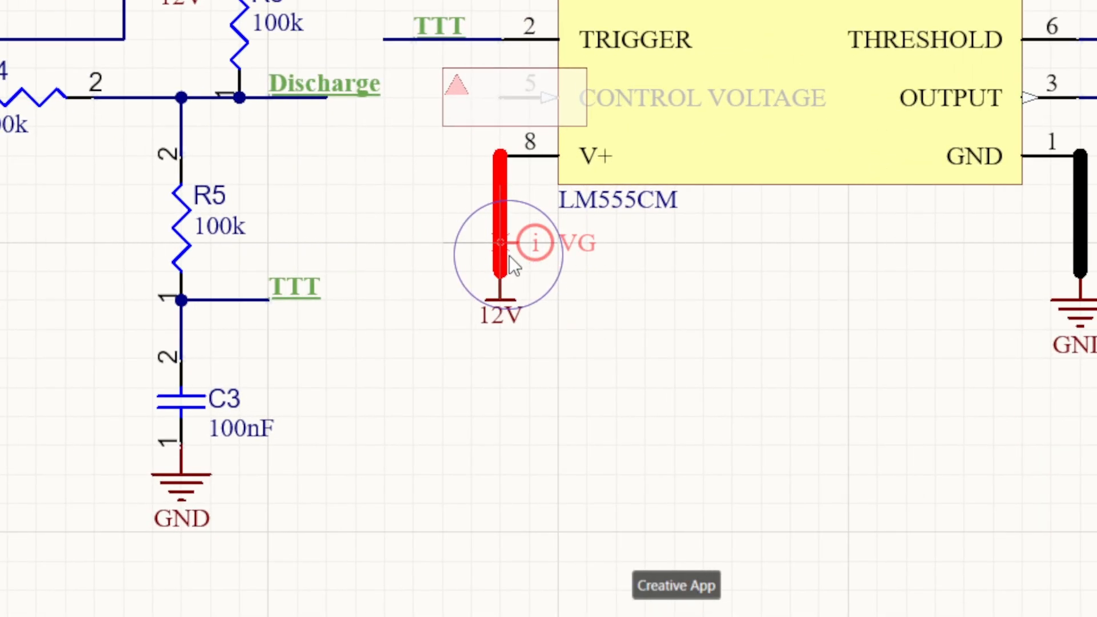
left_click(501, 242)
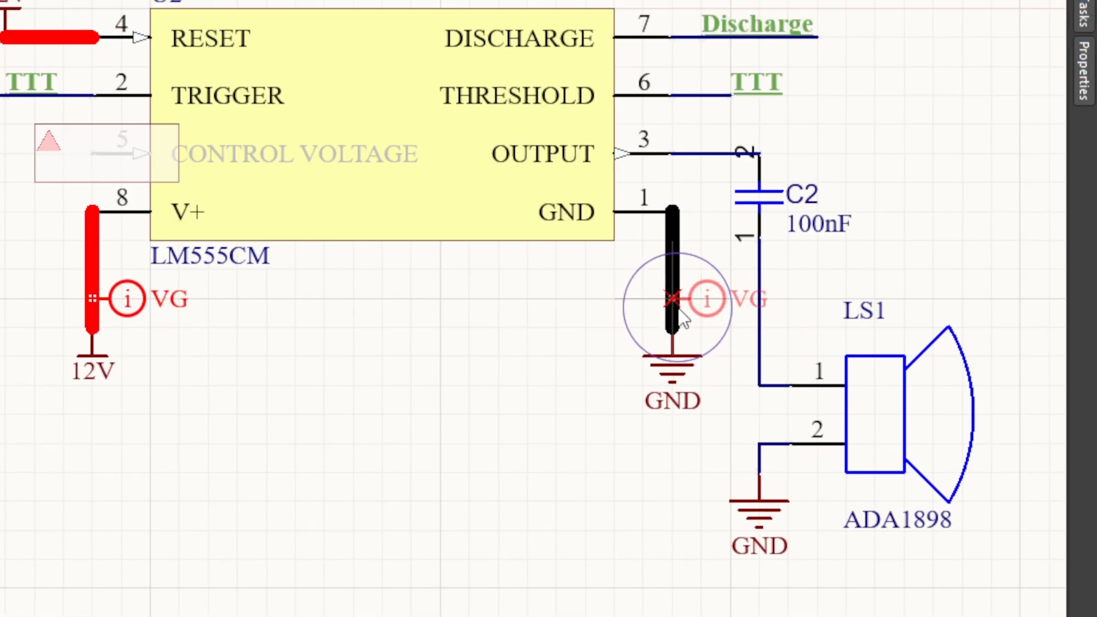
left_click(1081, 252)
right_click_drag(480, 343, 607, 319)
right_click_drag(651, 292, 653, 291)
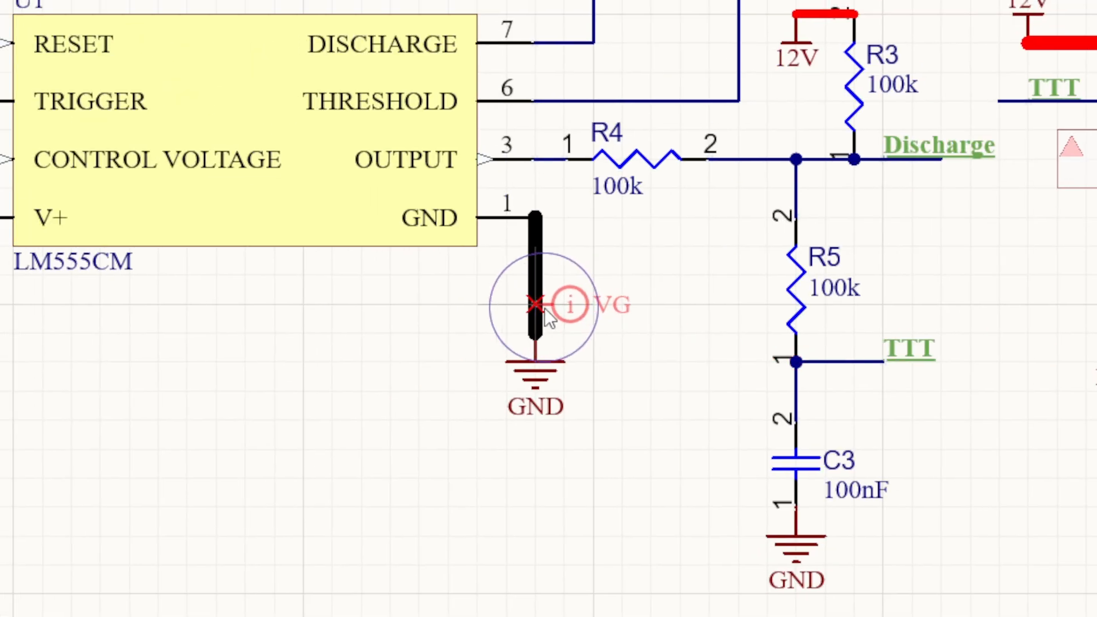
left_click(101, 195)
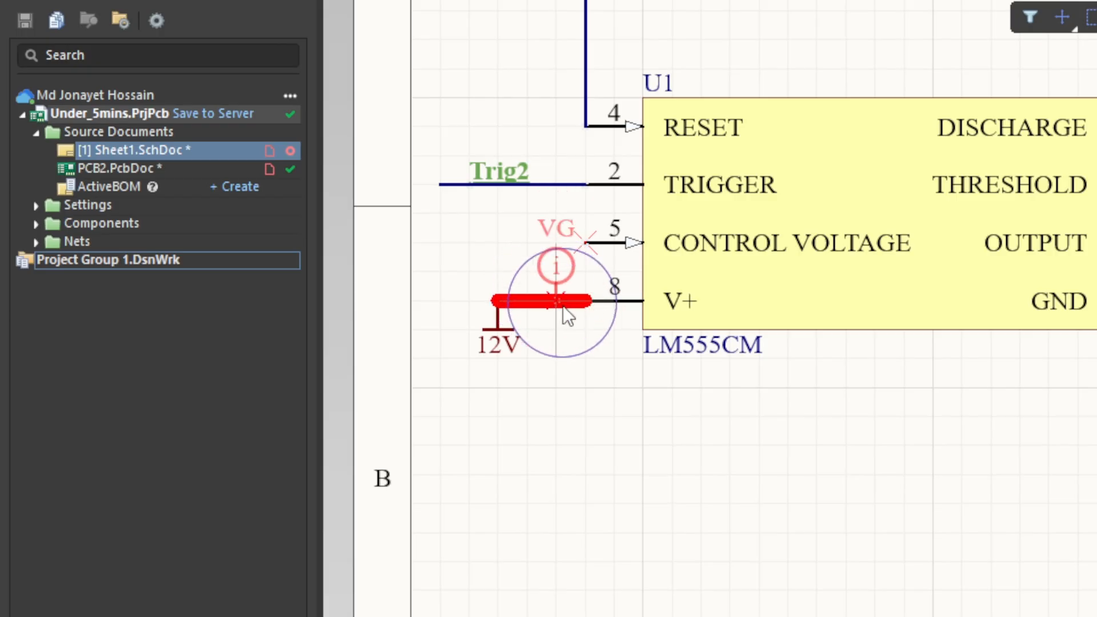
left_click(563, 312)
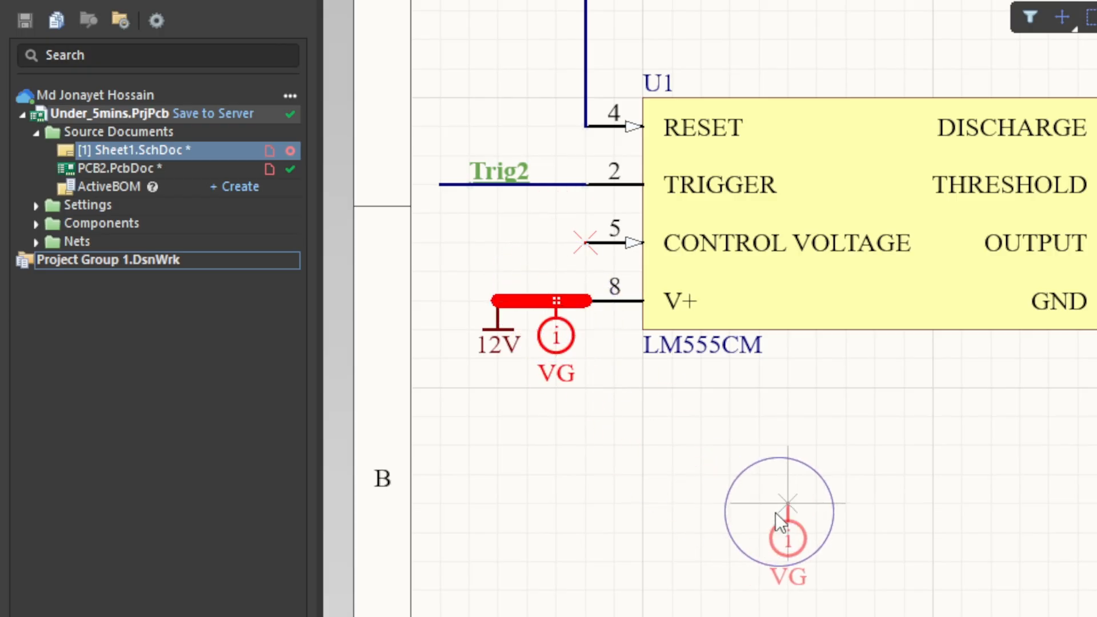
Add a net class named VG to the parameter set on the 12V wire at U1's pin 8.
left_click(571, 348)
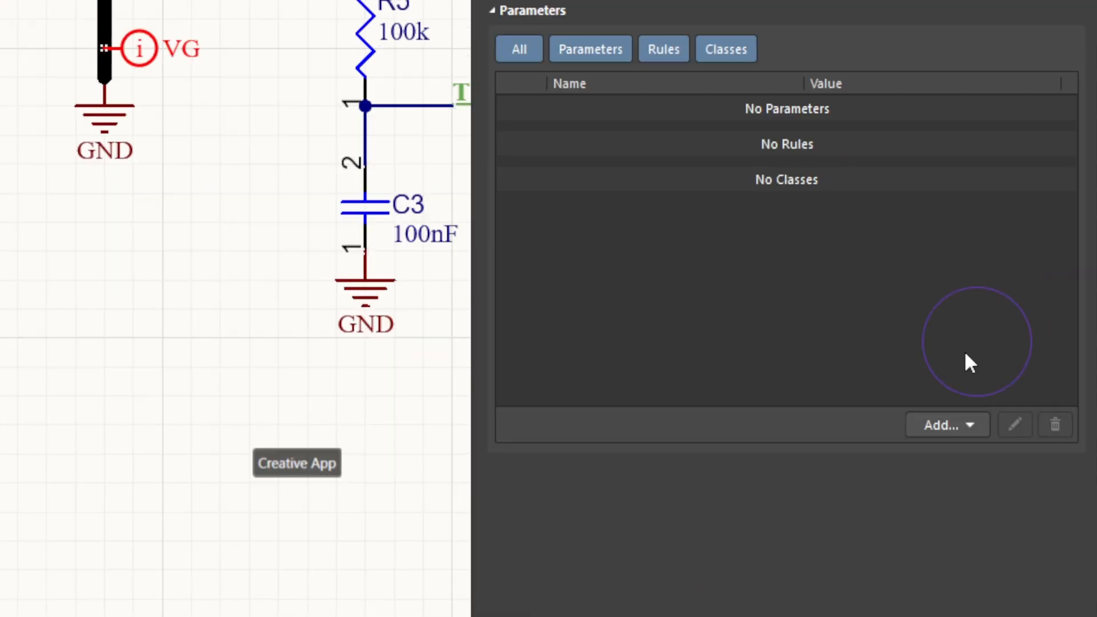
left_click(953, 425)
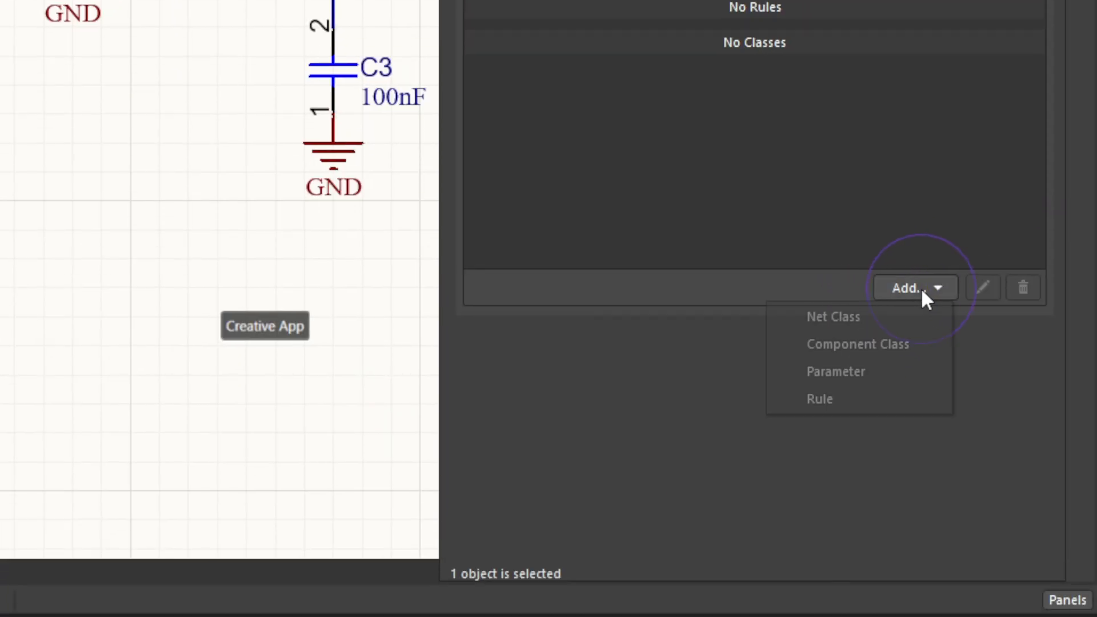
left_click(869, 327)
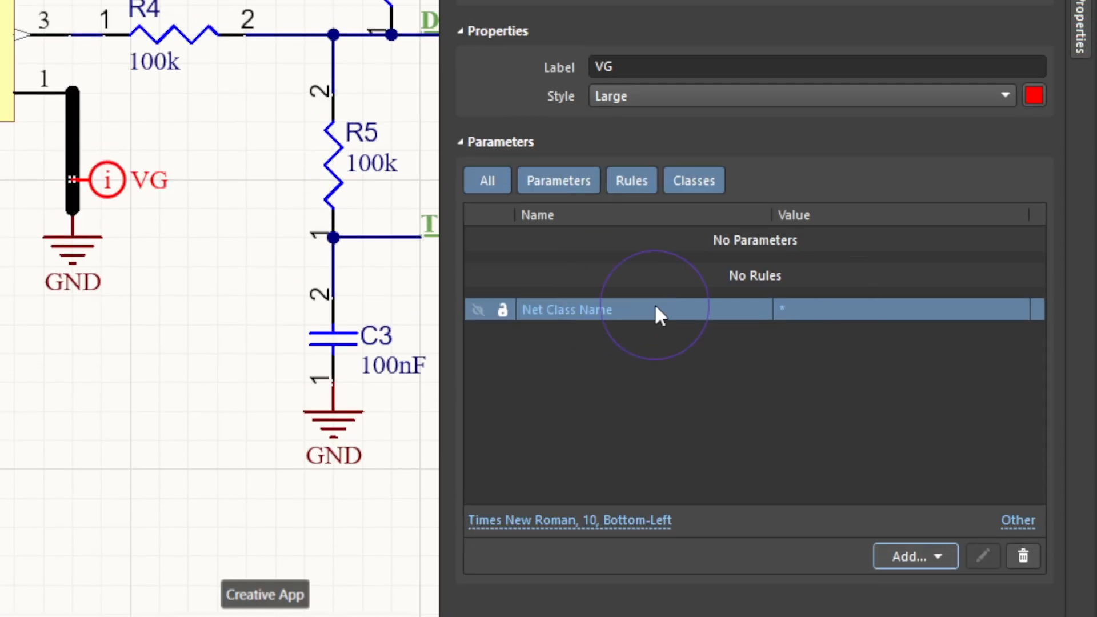
left_click(856, 313)
key("BackSpace")
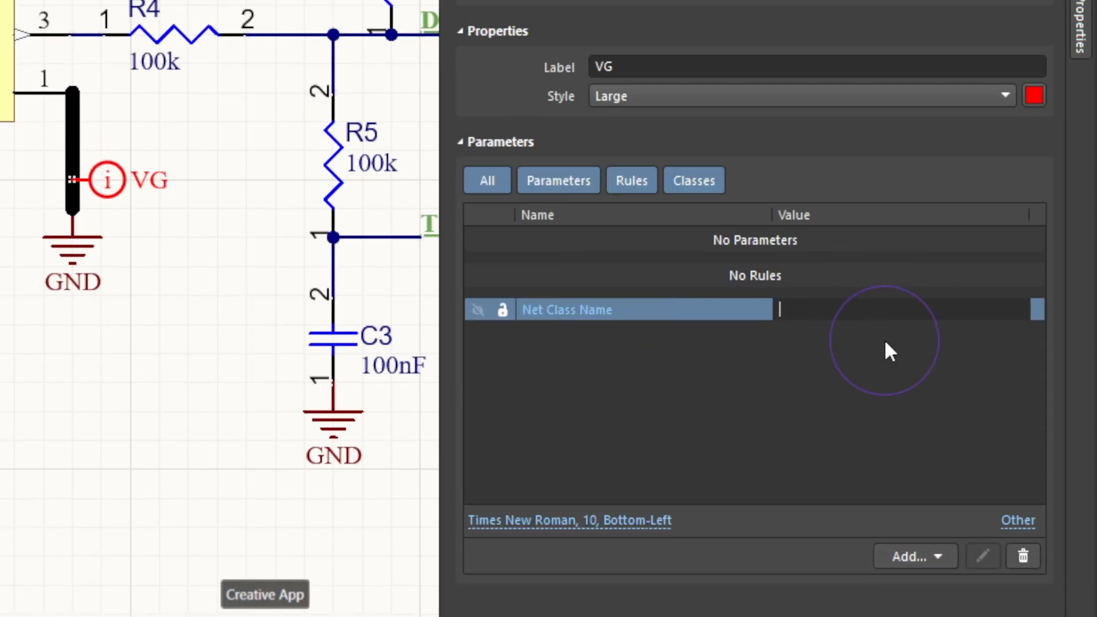
type("VG")
key("BackSpace")
type("G")
left_click(673, 355)
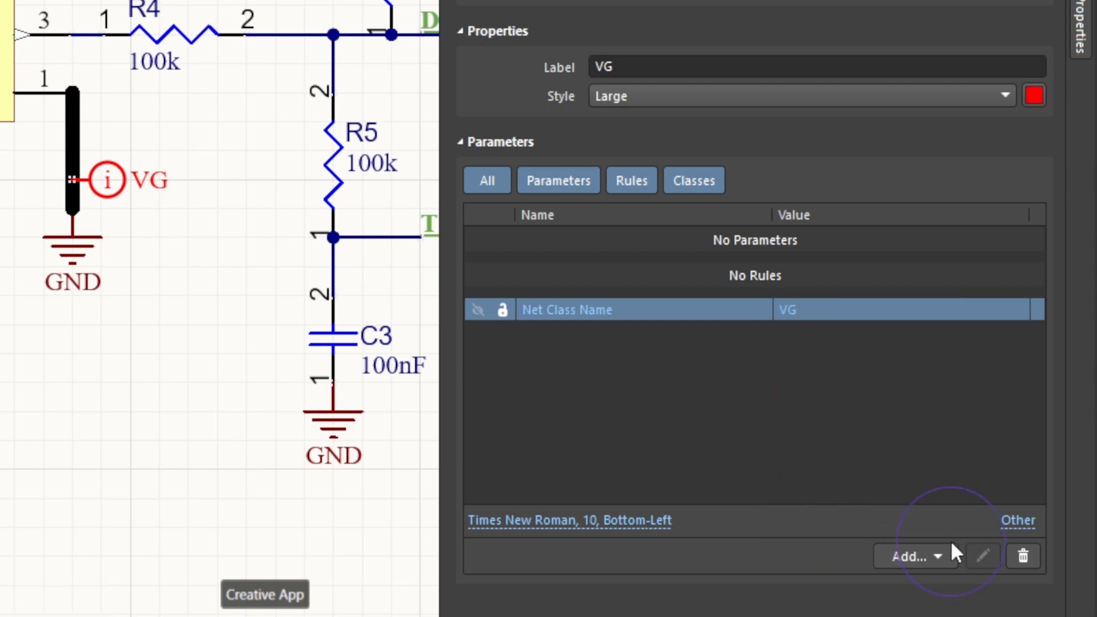
Add a Width Constraint rule with a Top Layer maximum width of 20mil to the same parameter set and close its properties.
left_click(928, 558)
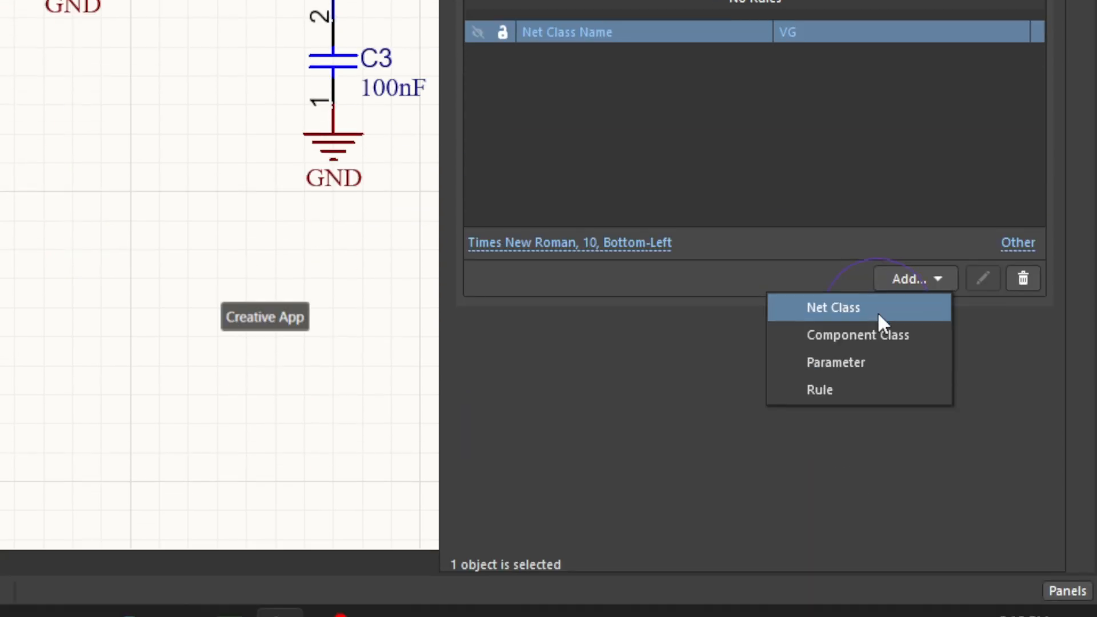
left_click(848, 388)
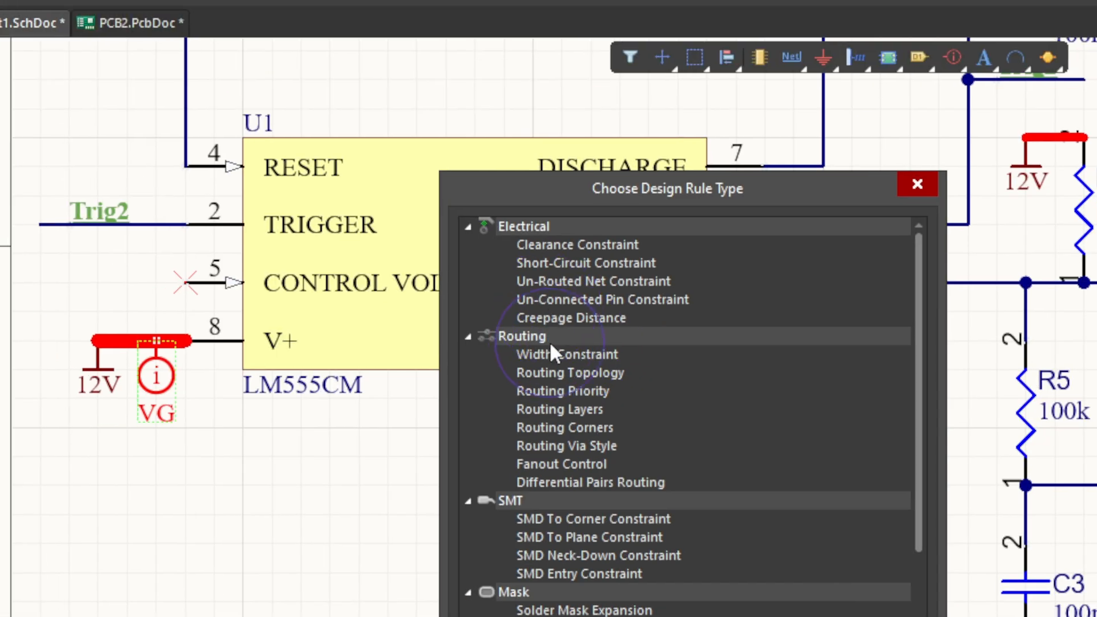
double_click(561, 353)
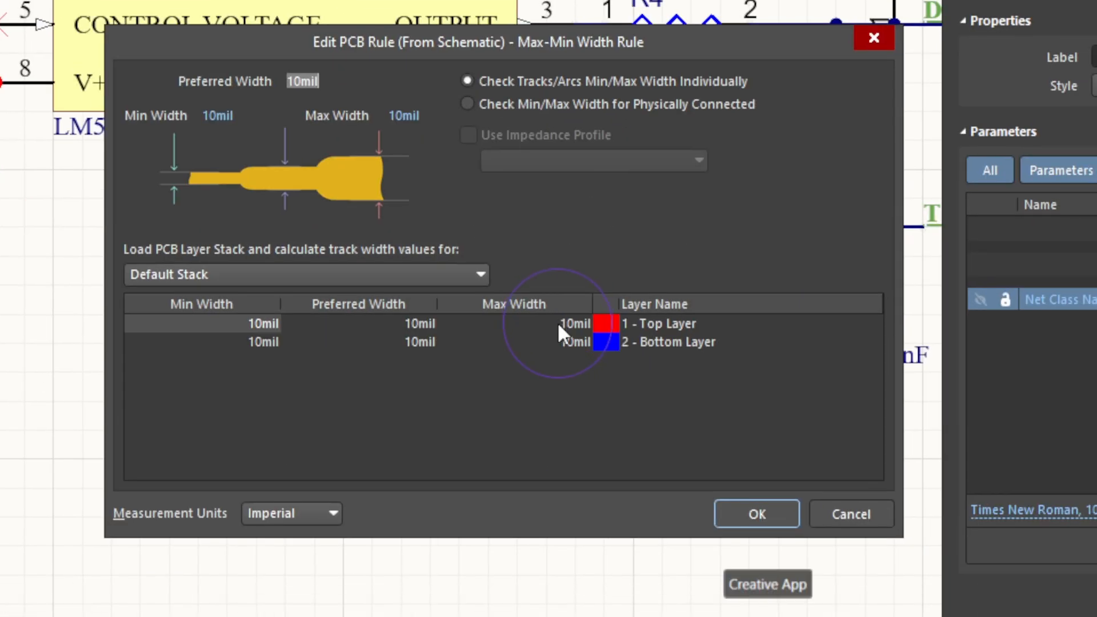
left_click(551, 321)
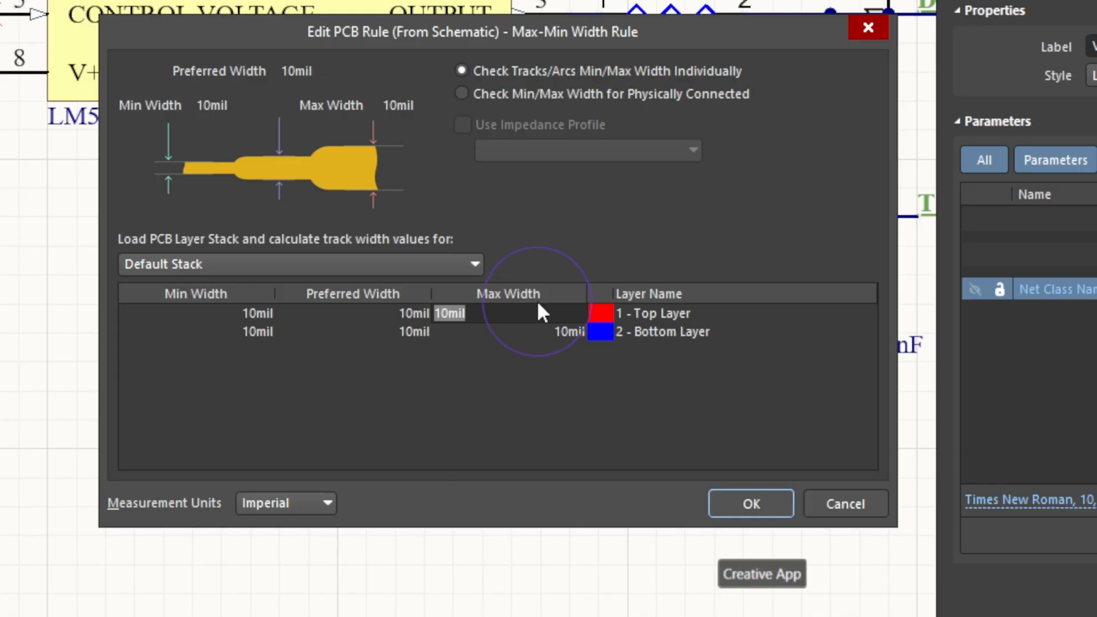
type("20mil")
key("Return")
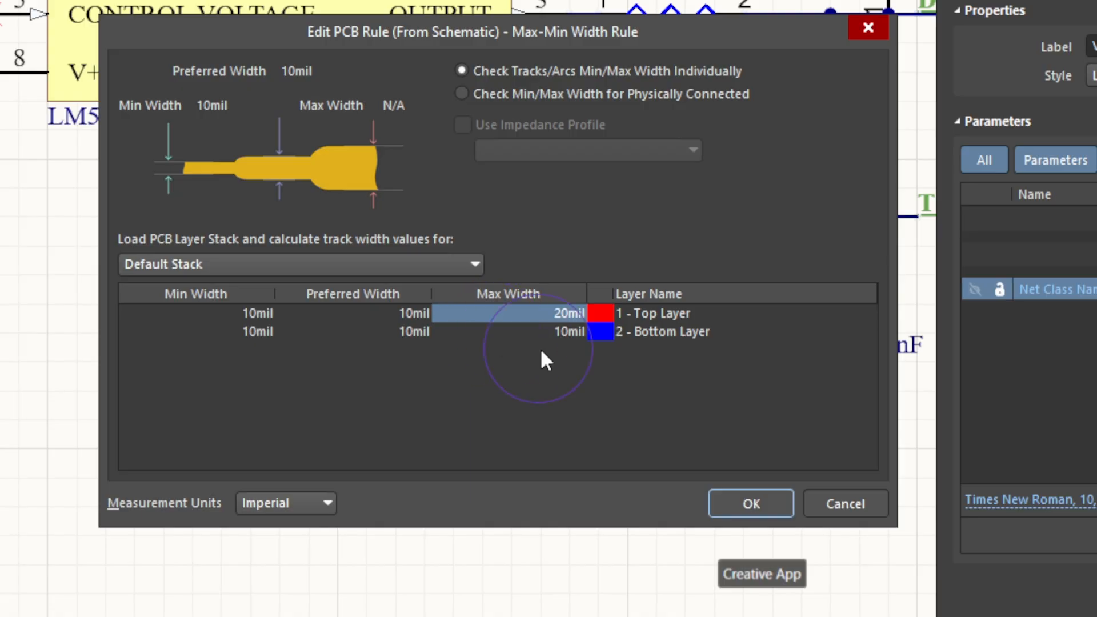
left_click(774, 503)
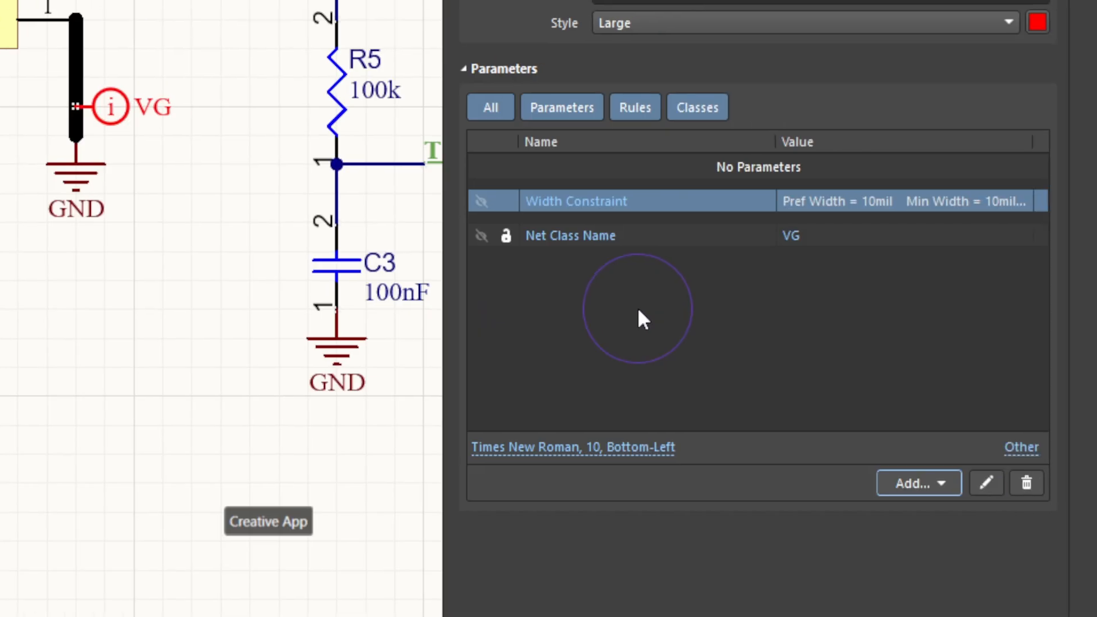
left_click(951, 482)
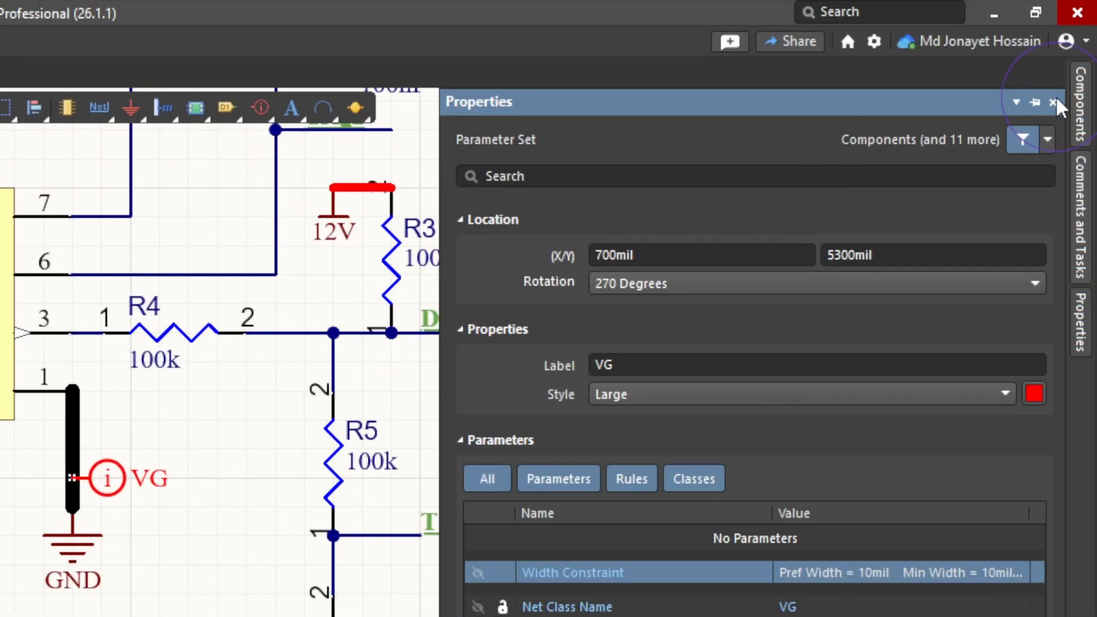
left_click(1052, 102)
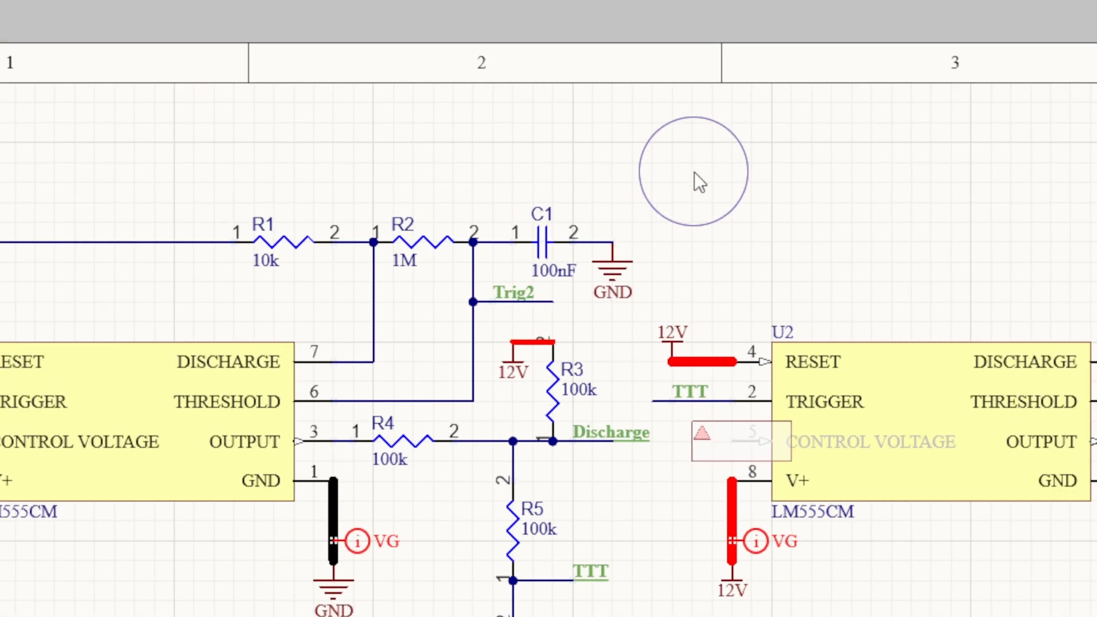
Draw a Blanket directive around R1, R2, C1, their GND symbol and the Trig2 net label.
left_click(288, 240)
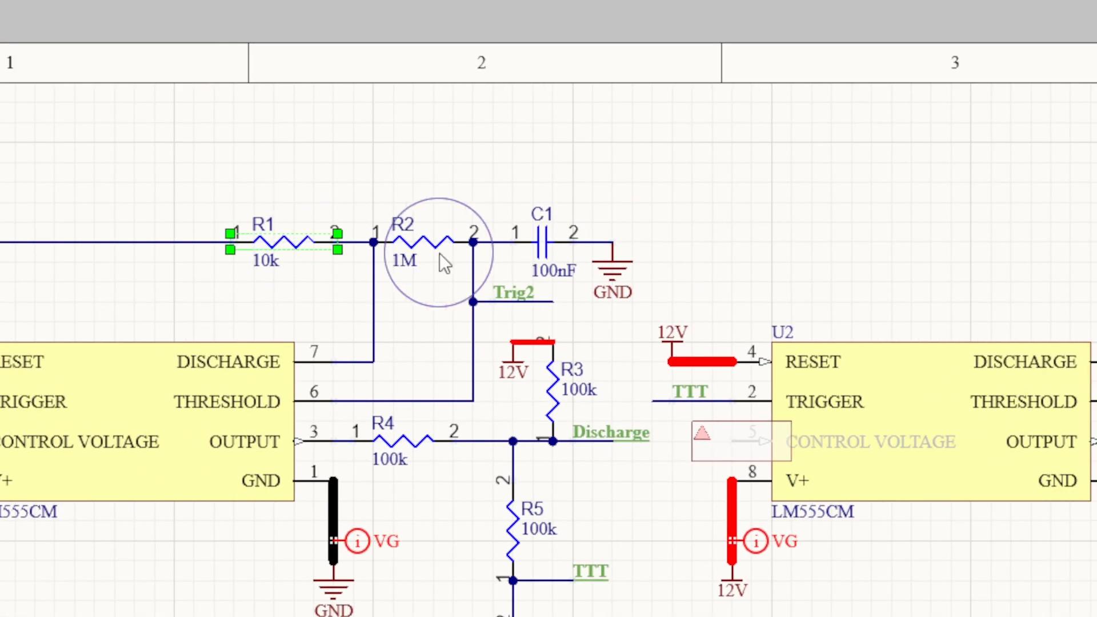
left_click(441, 253)
left_click(531, 260)
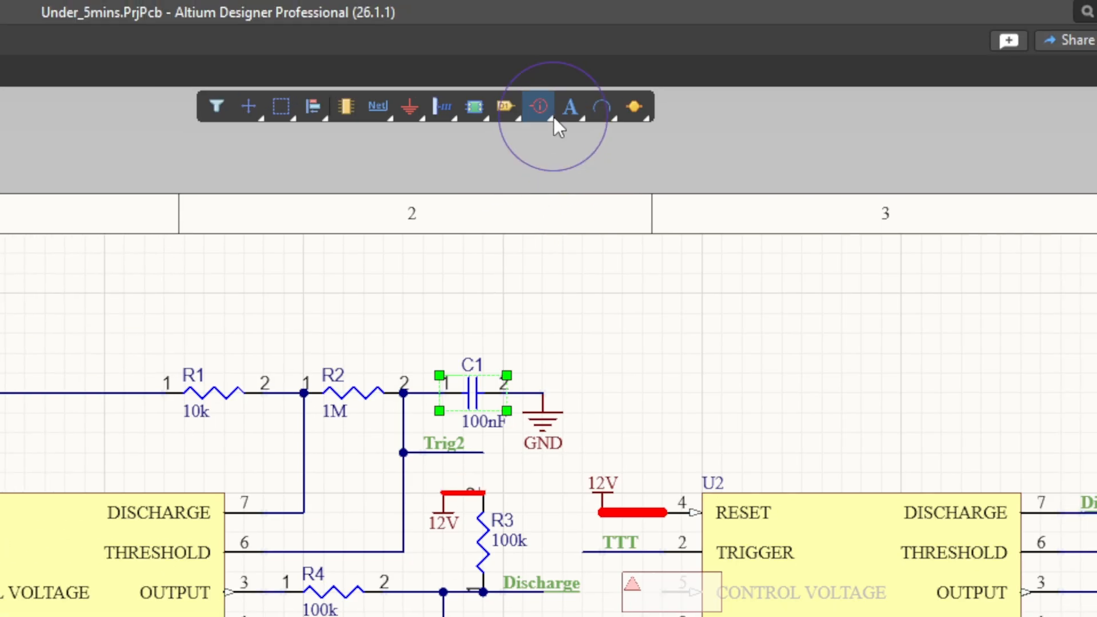
left_click(547, 106)
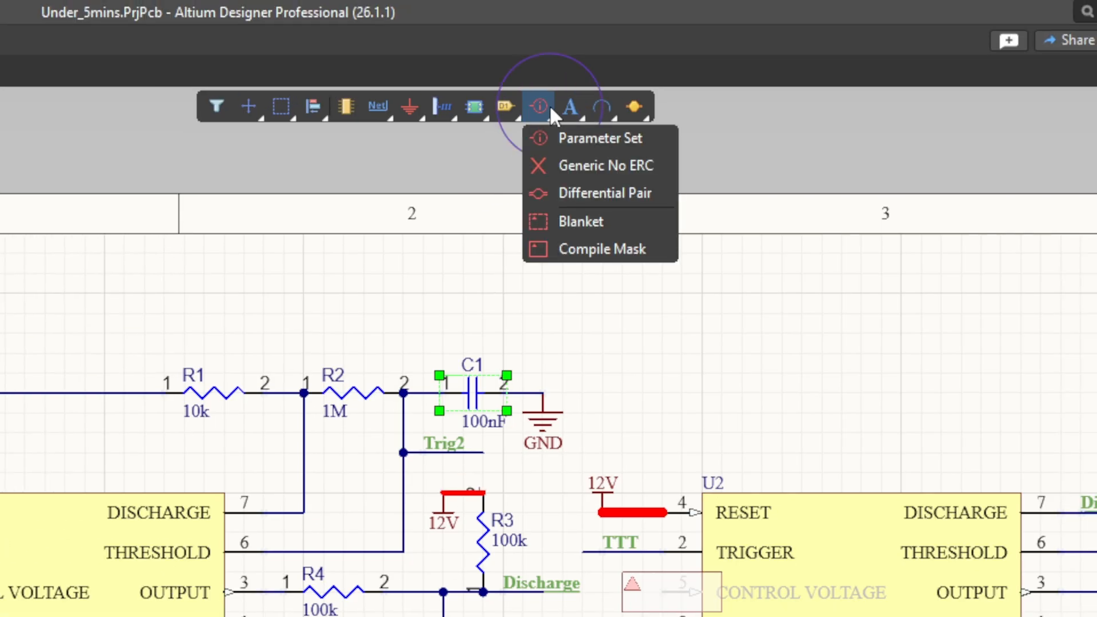
left_click(601, 221)
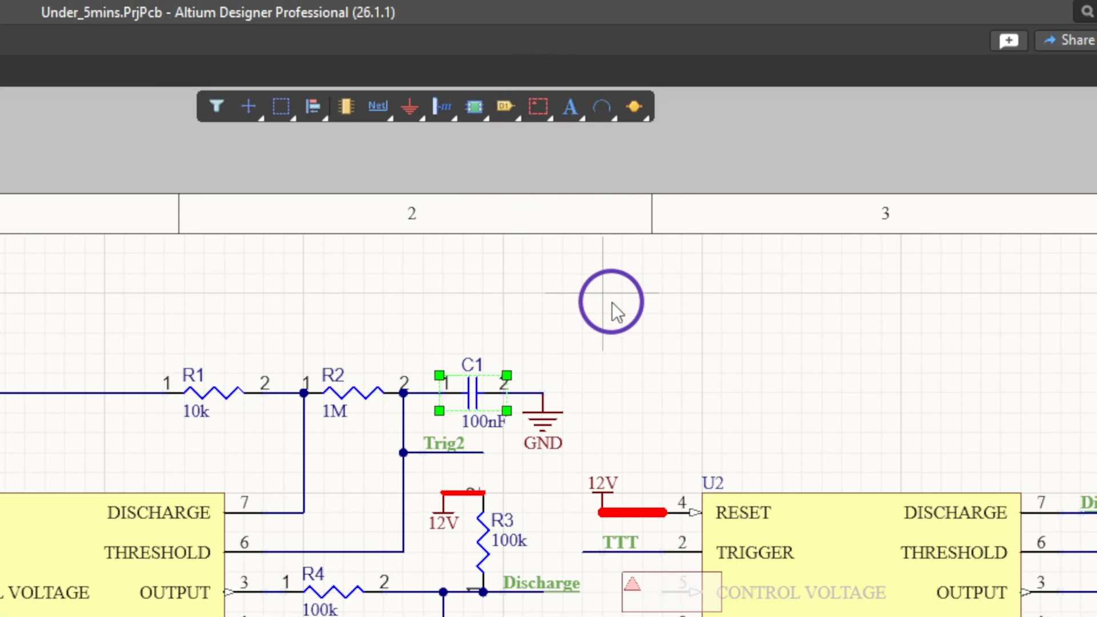
left_click(611, 303)
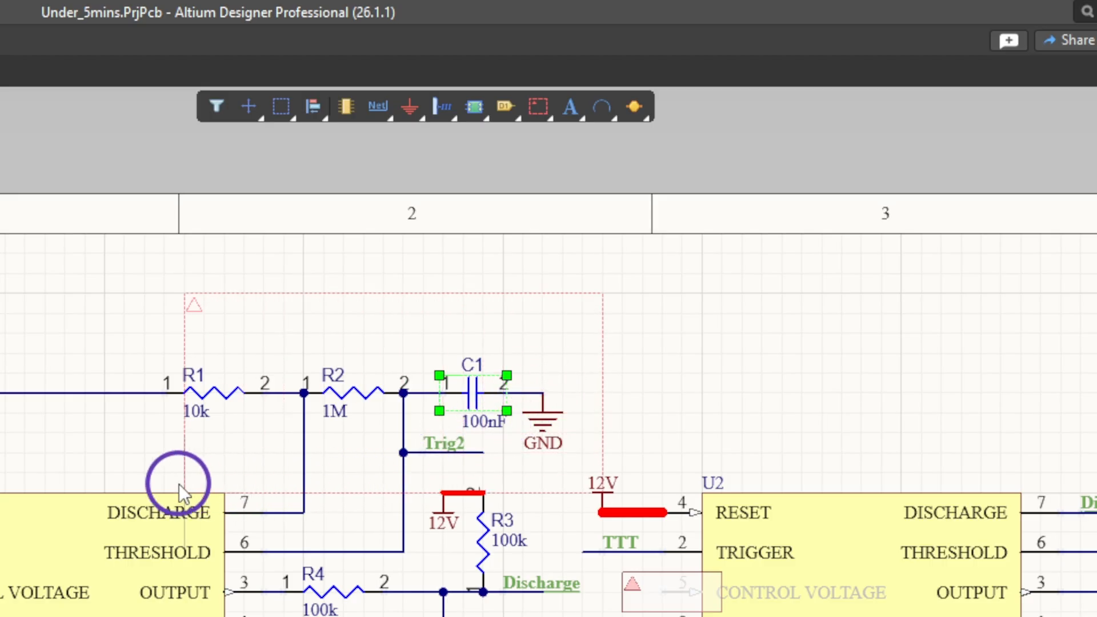
left_click(142, 478)
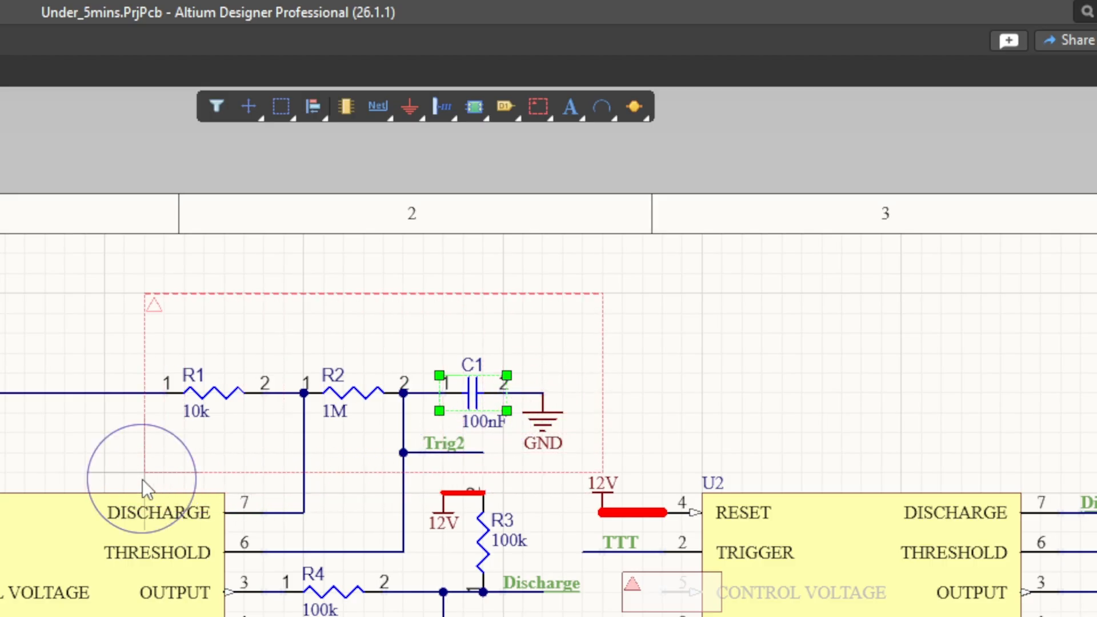
right_click(142, 479)
right_click(256, 481)
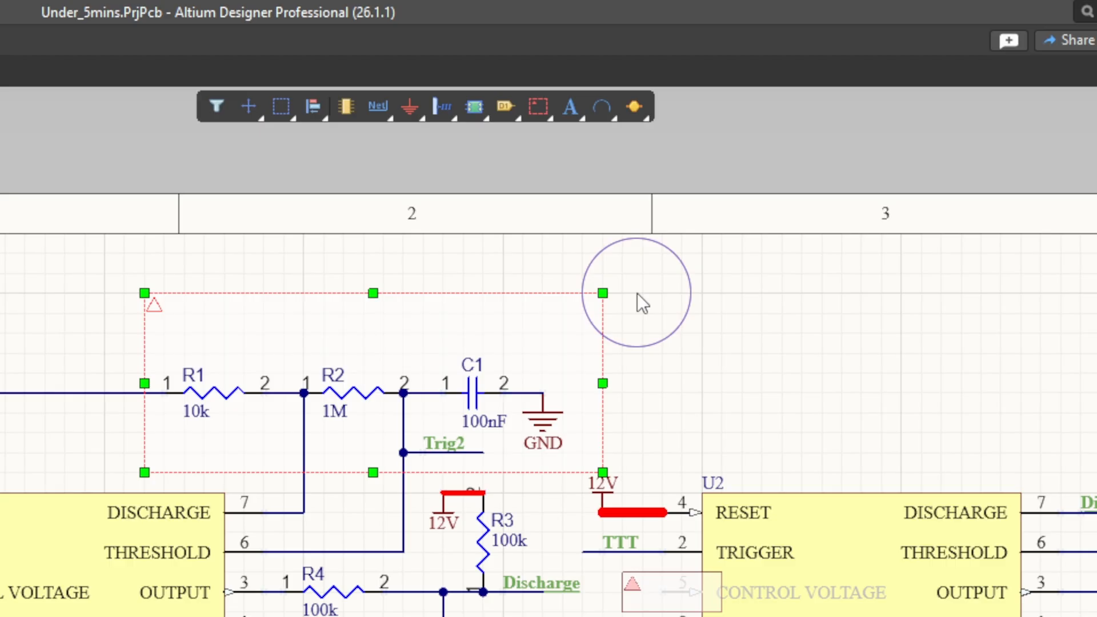
Place a Parameter Set directive pointing outward on the blanket's right edge, near its upper corner, and set its label to RC.
left_click(537, 109)
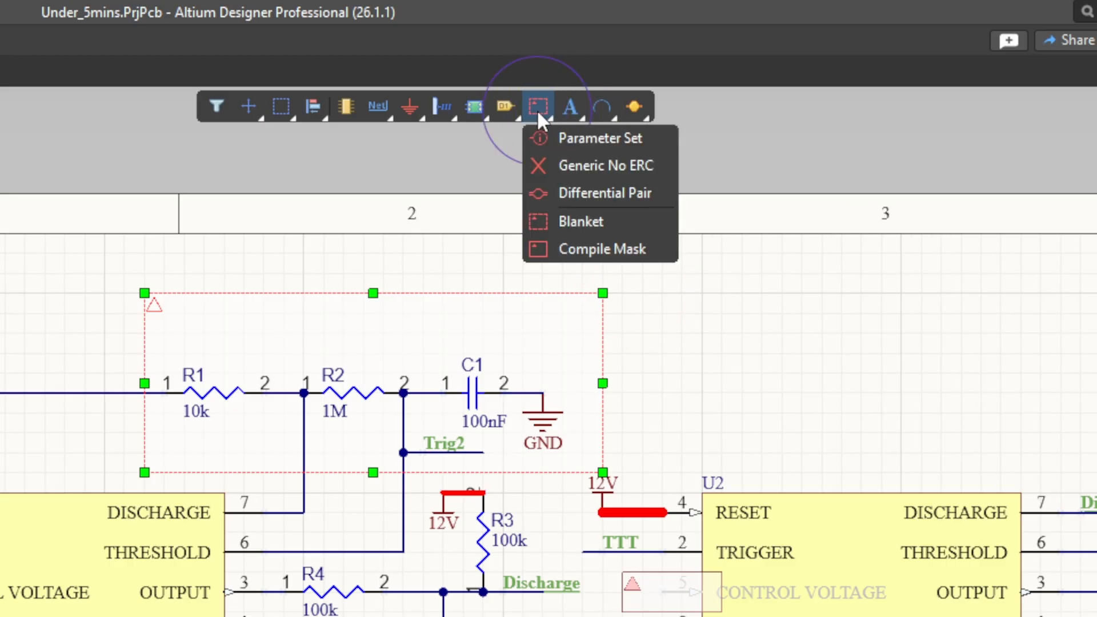
left_click(582, 139)
key("space")
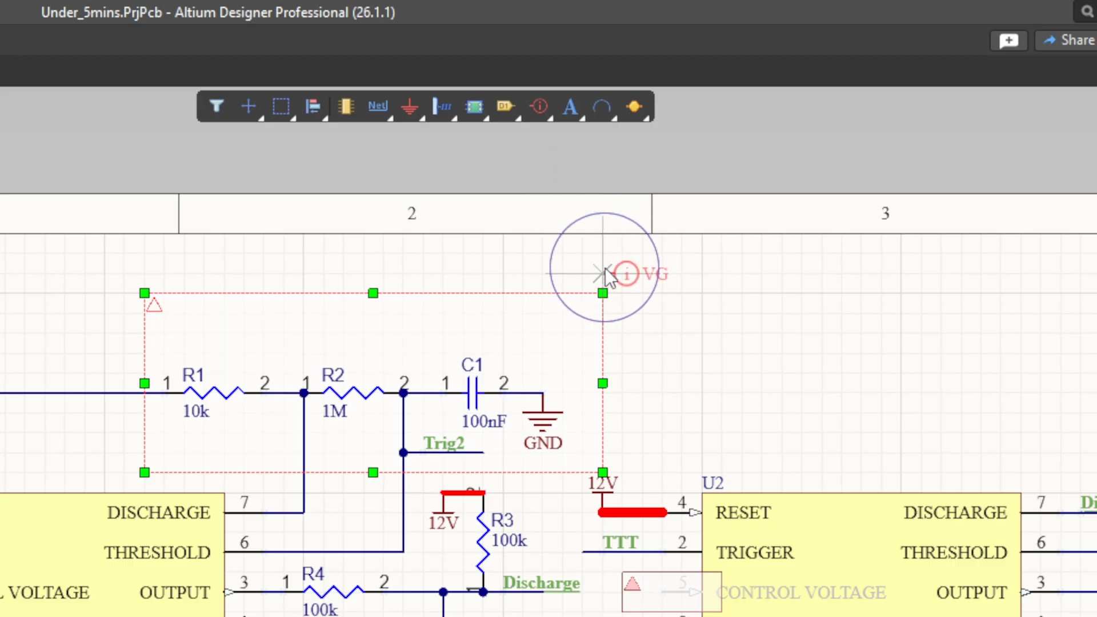
left_click(604, 313)
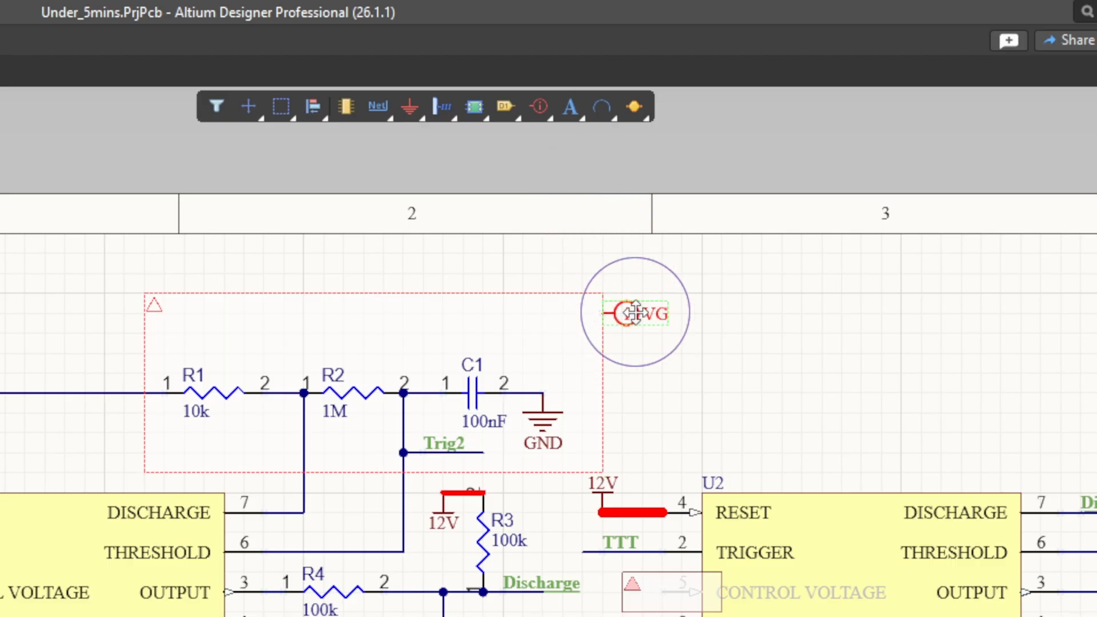
key("Tab")
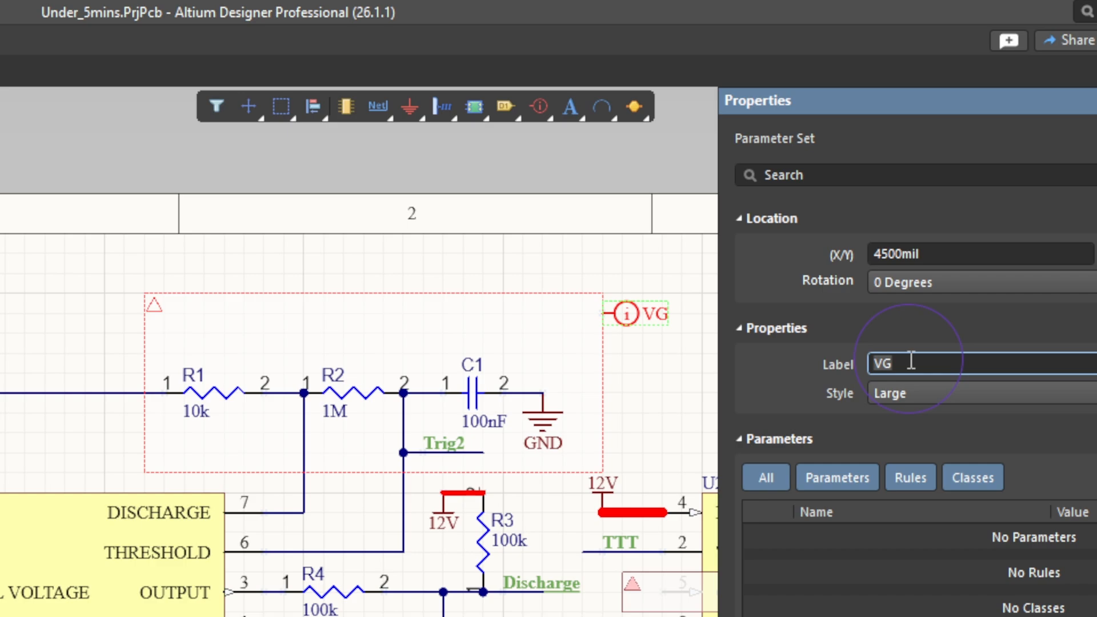
type("RC")
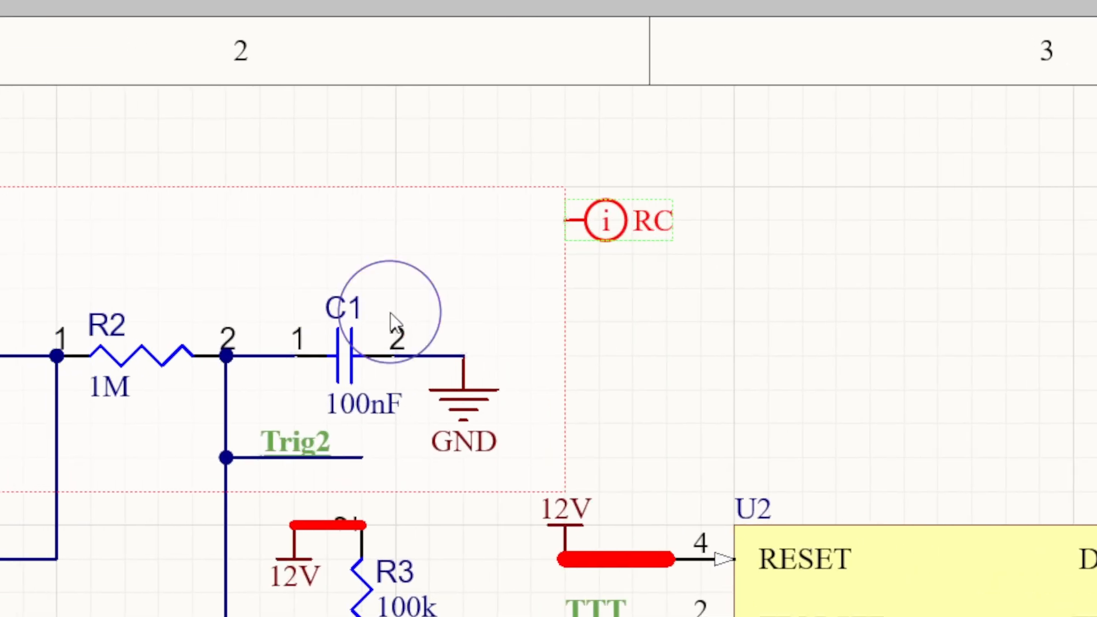
left_click(225, 417)
left_click(355, 339)
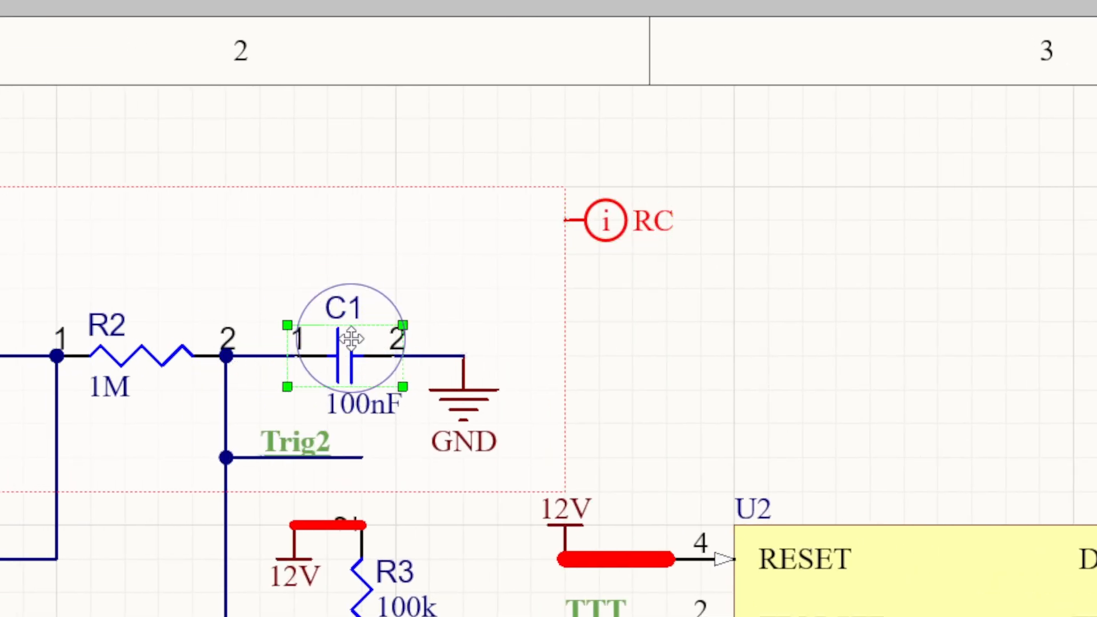
left_click(693, 324)
middle_click_drag(666, 378, 666, 378)
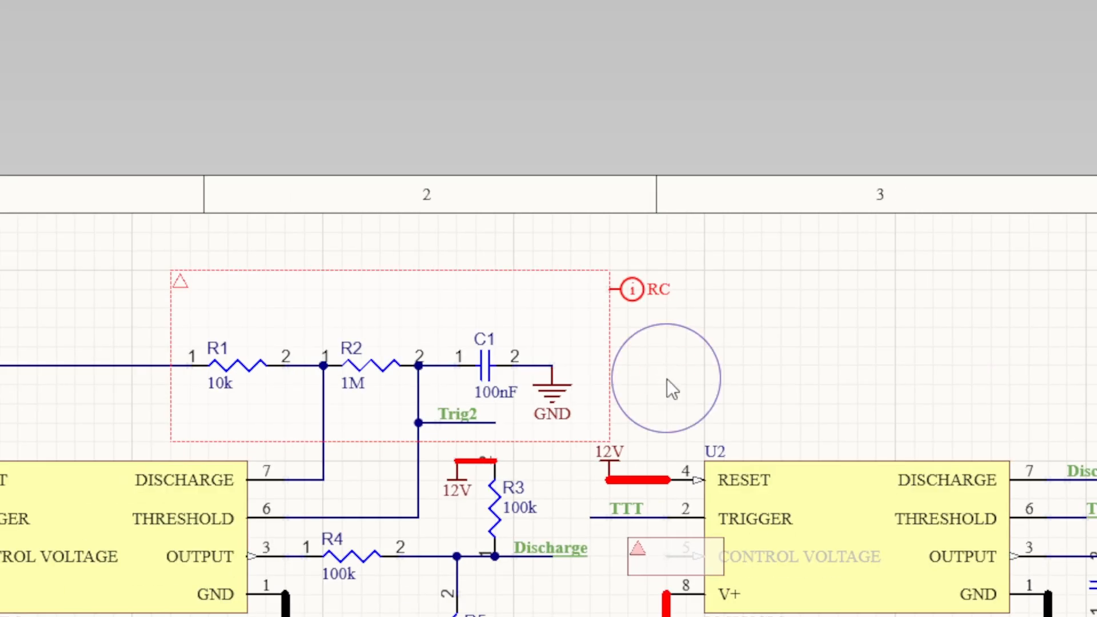